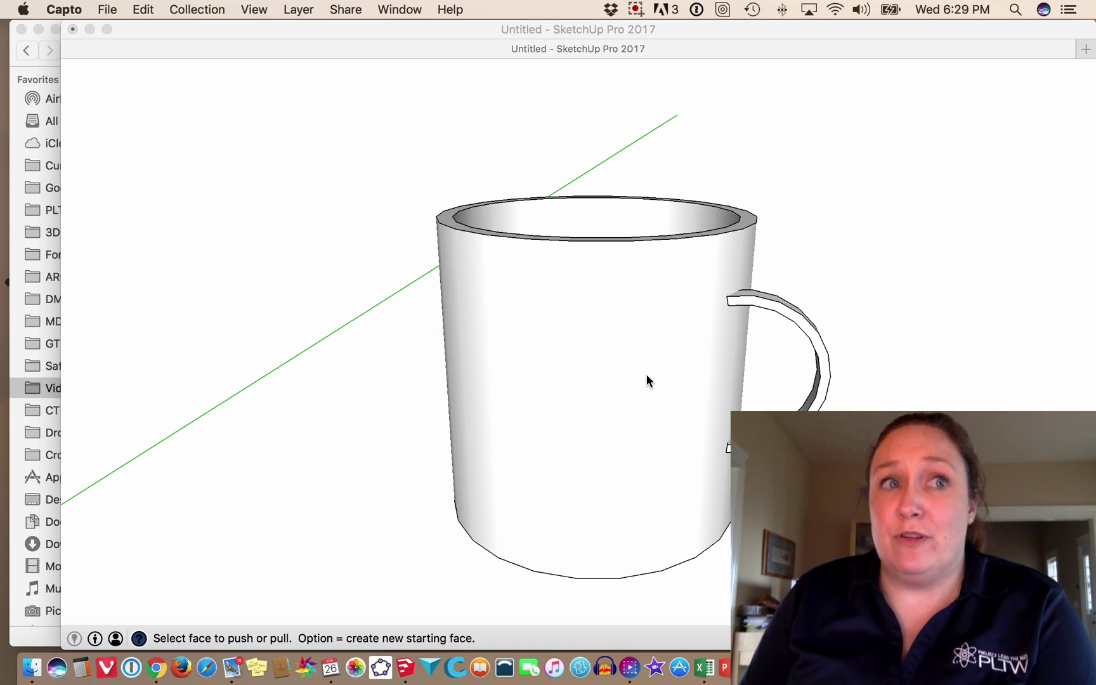
# Create a new model and delete the default human figure near the origin.
pyautogui.click(126, 334)
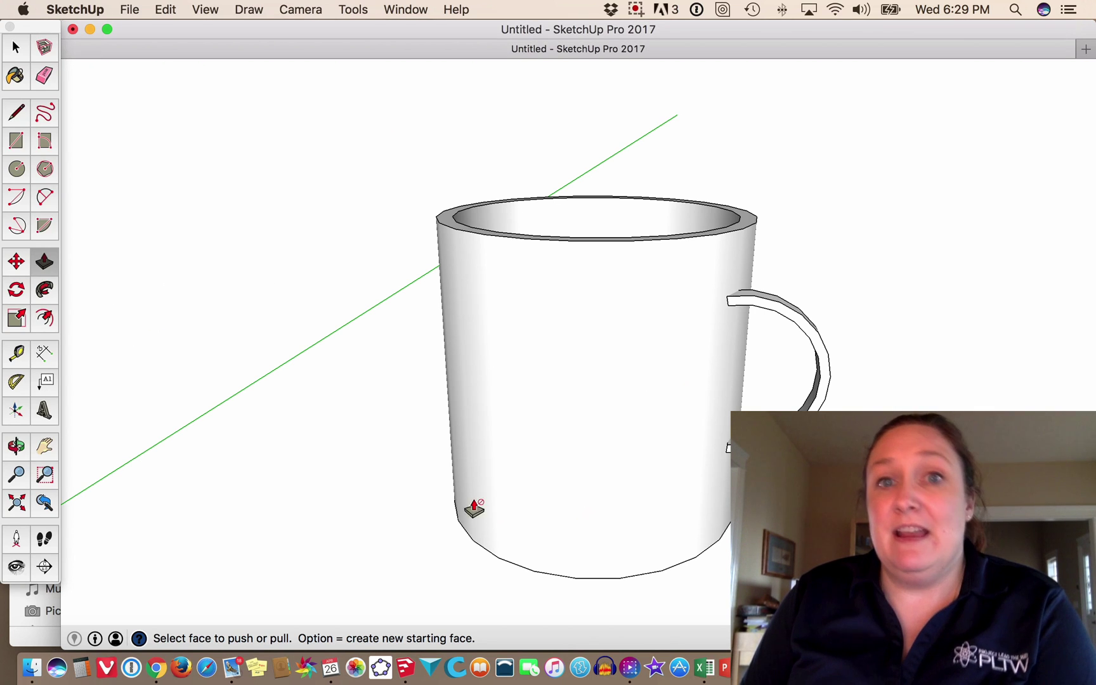
pyautogui.click(129, 9)
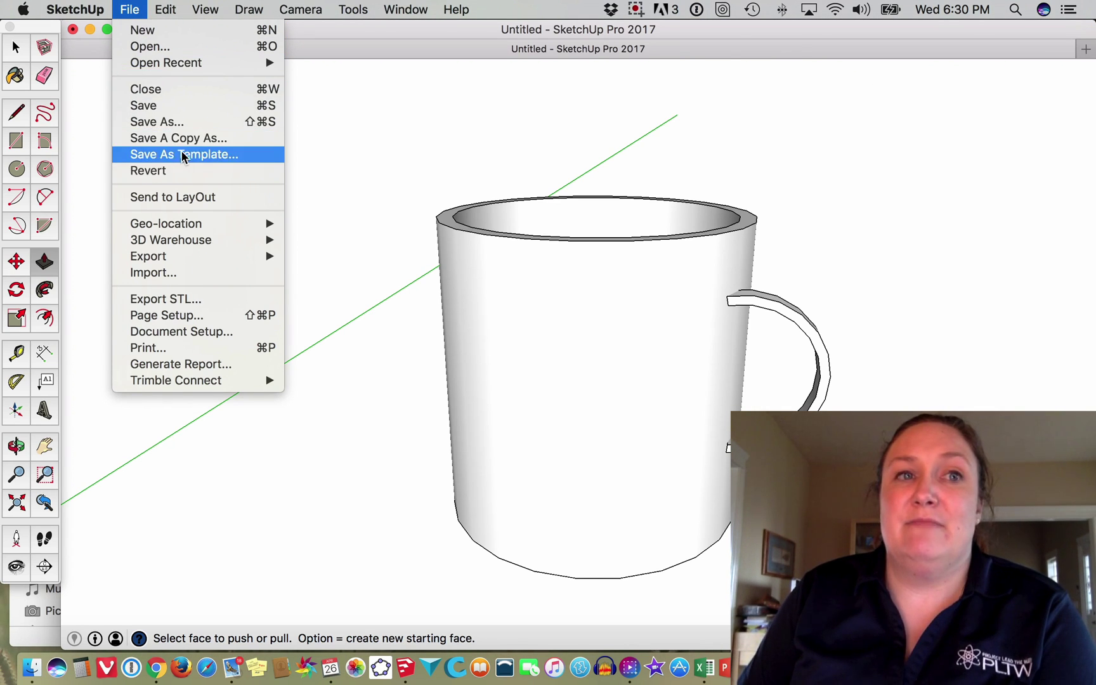
pyautogui.click(162, 31)
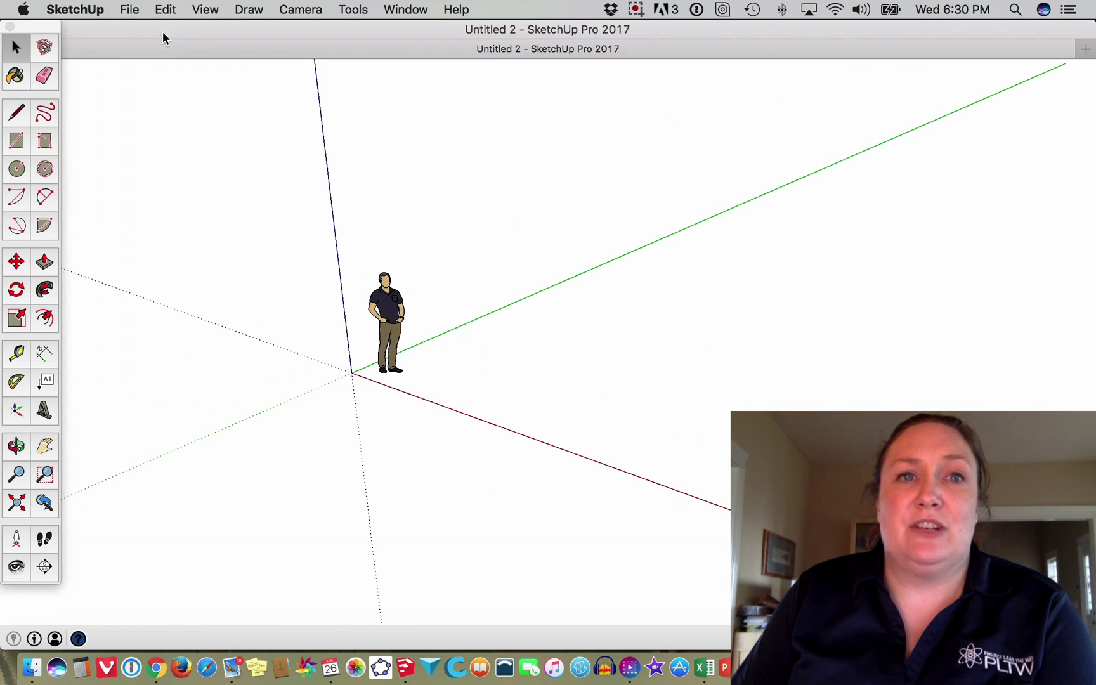
pyautogui.click(389, 329)
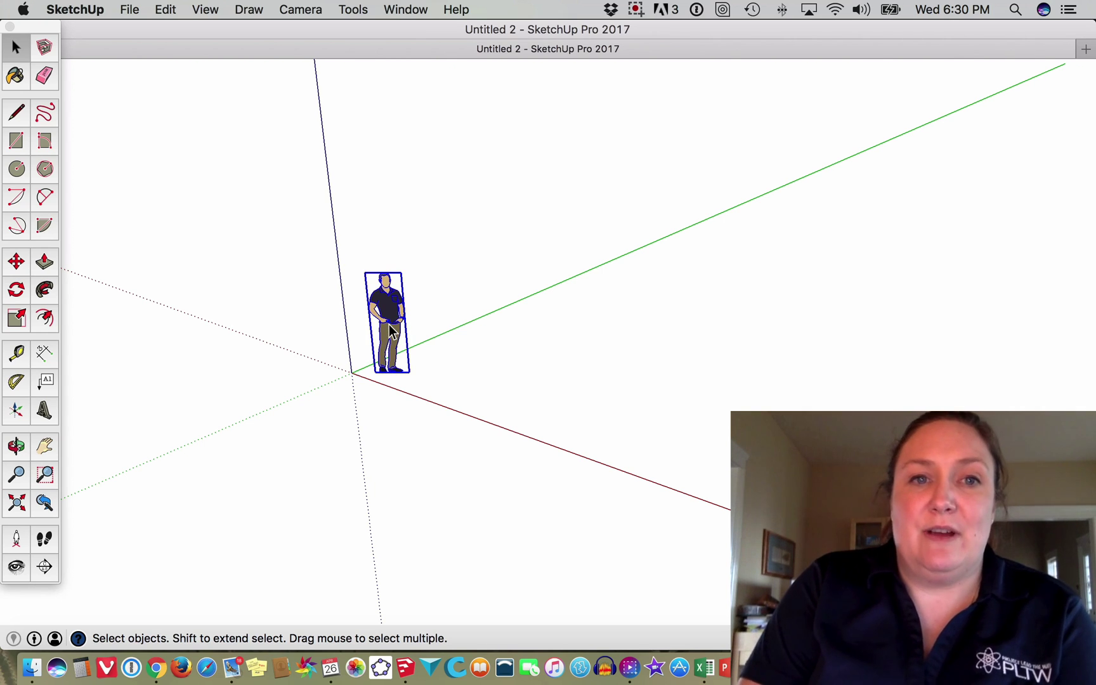
pyautogui.press('Delete')
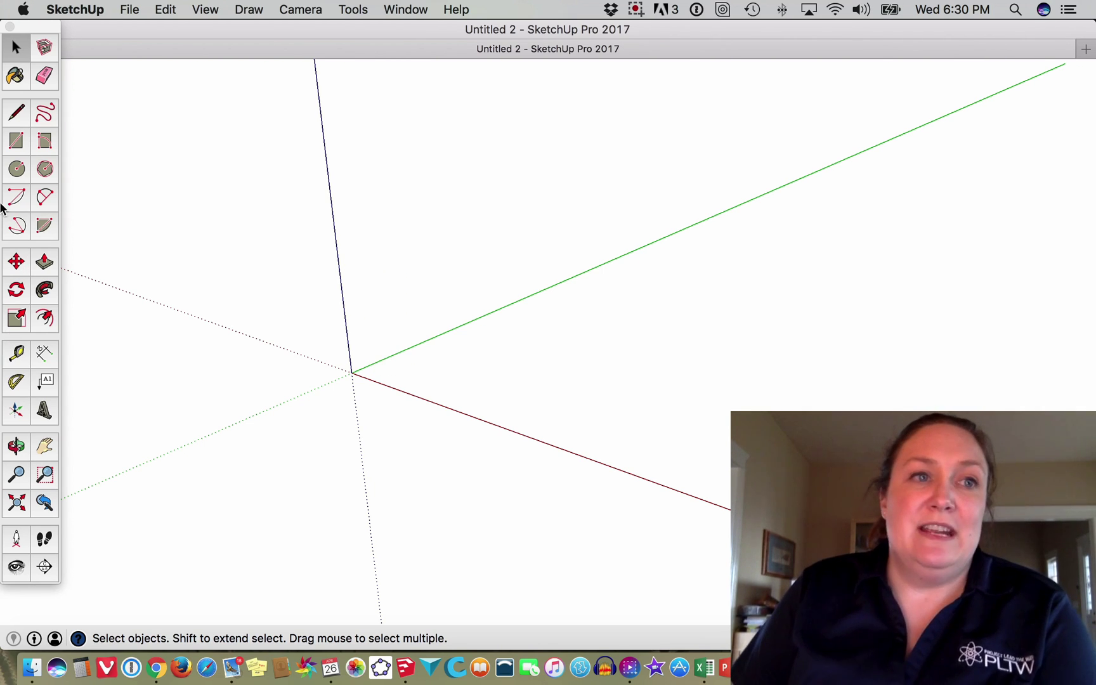
# Draw a small circle on the ground plane just beside the origin.
pyautogui.click(17, 172)
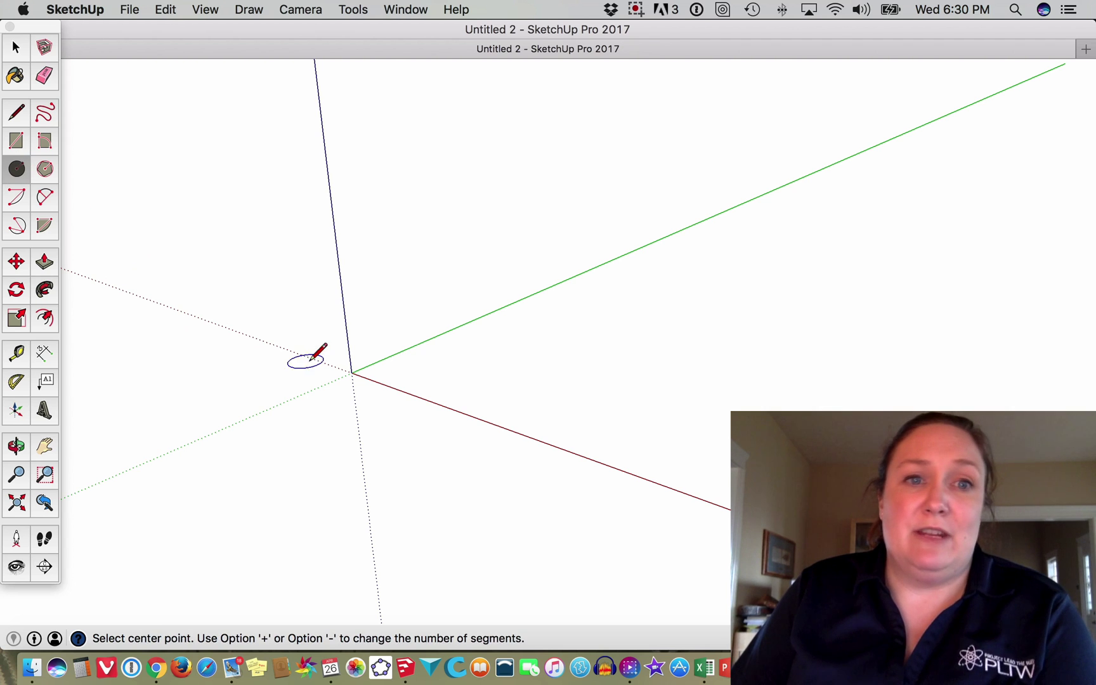
pyautogui.click(351, 372)
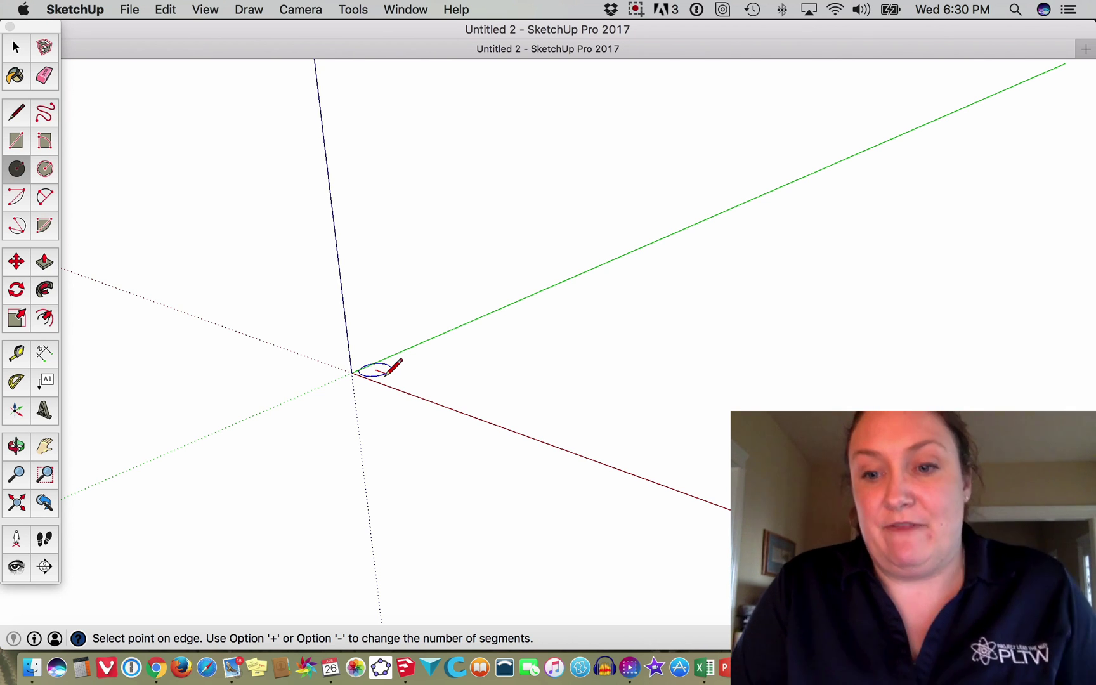
pyautogui.press('Escape')
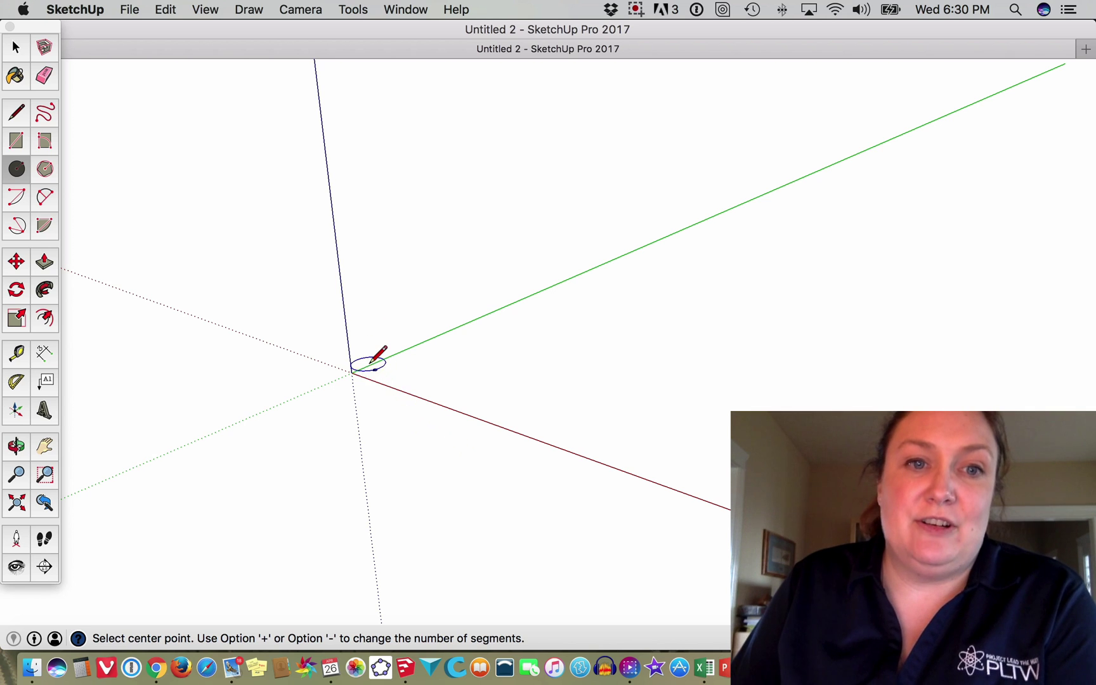
# Push/Pull the circular face upward by 6 to form the mug's cylinder.
pyautogui.scroll(1, 371, 369)
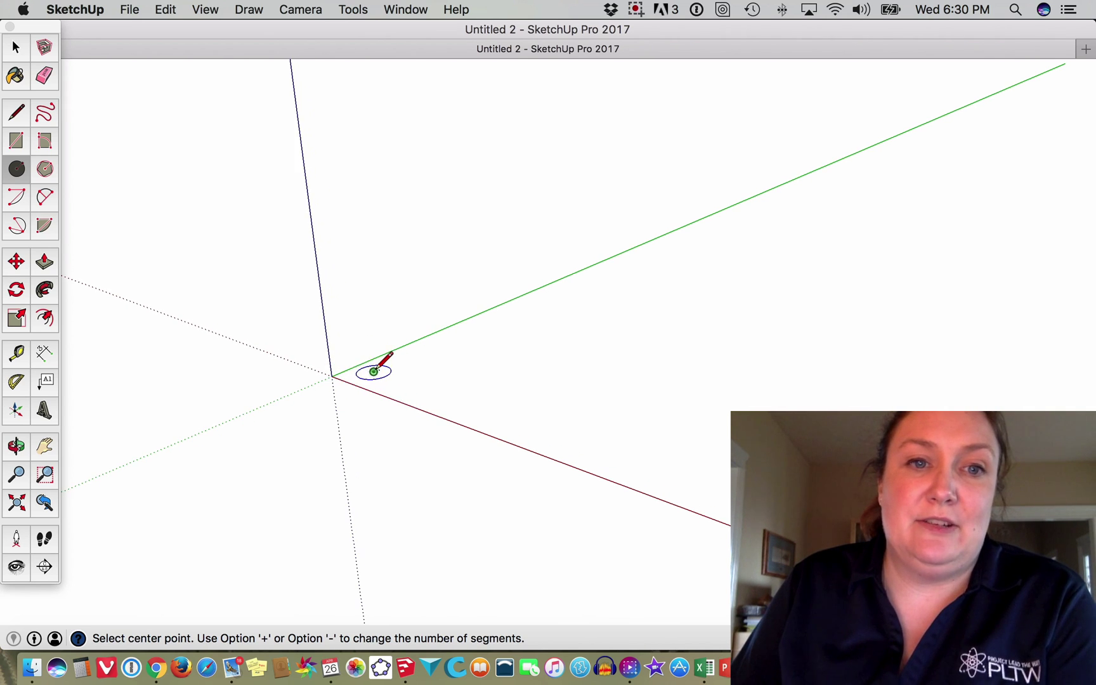
pyautogui.scroll(5, 371, 369)
pyautogui.scroll(4, 376, 375)
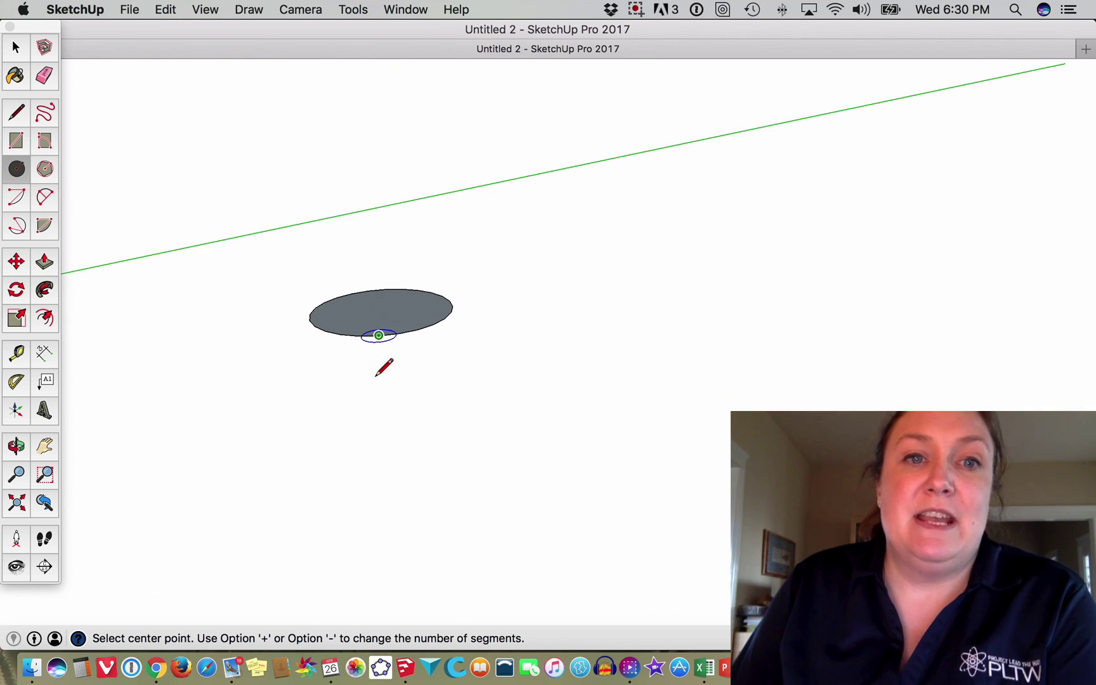
pyautogui.click(45, 262)
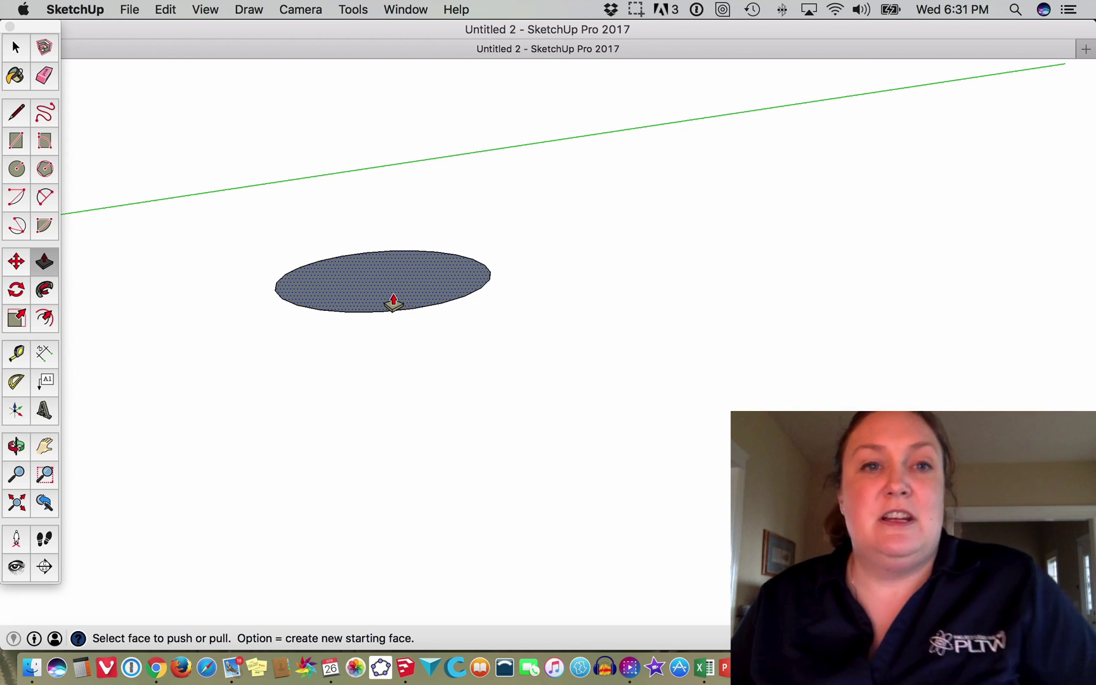
pyautogui.click(391, 300)
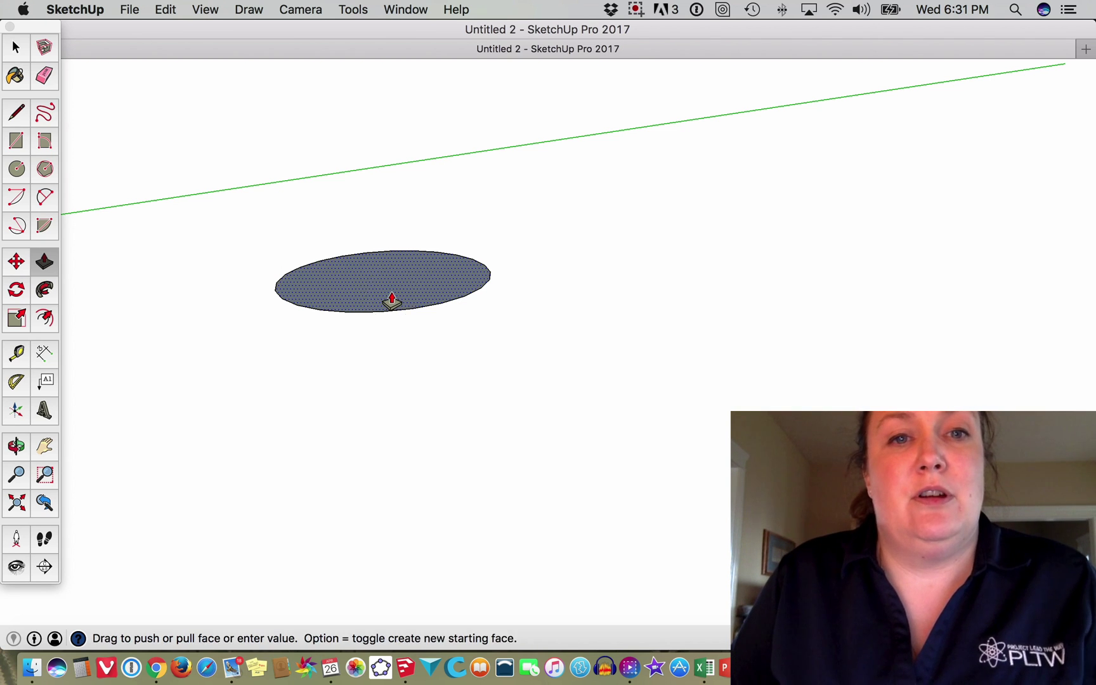
pyautogui.write('6')
pyautogui.press('Return')
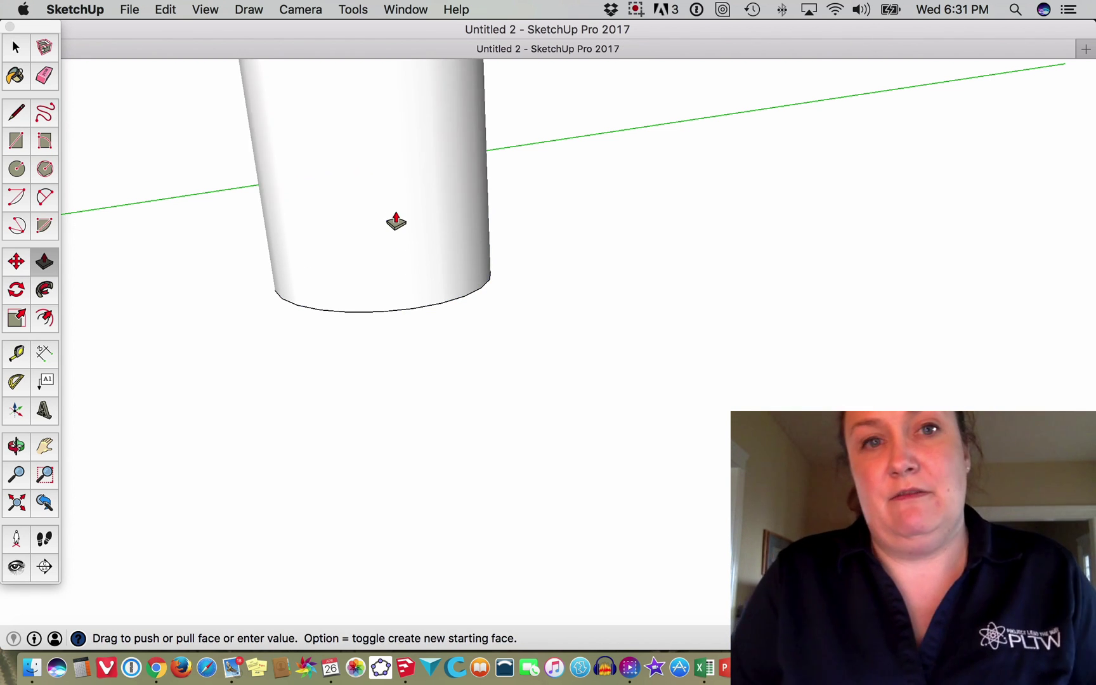
# Set the camera to the standard Top view, looking straight down on the cylinder.
pyautogui.scroll(-2, 456, 267)
pyautogui.scroll(-3, 456, 266)
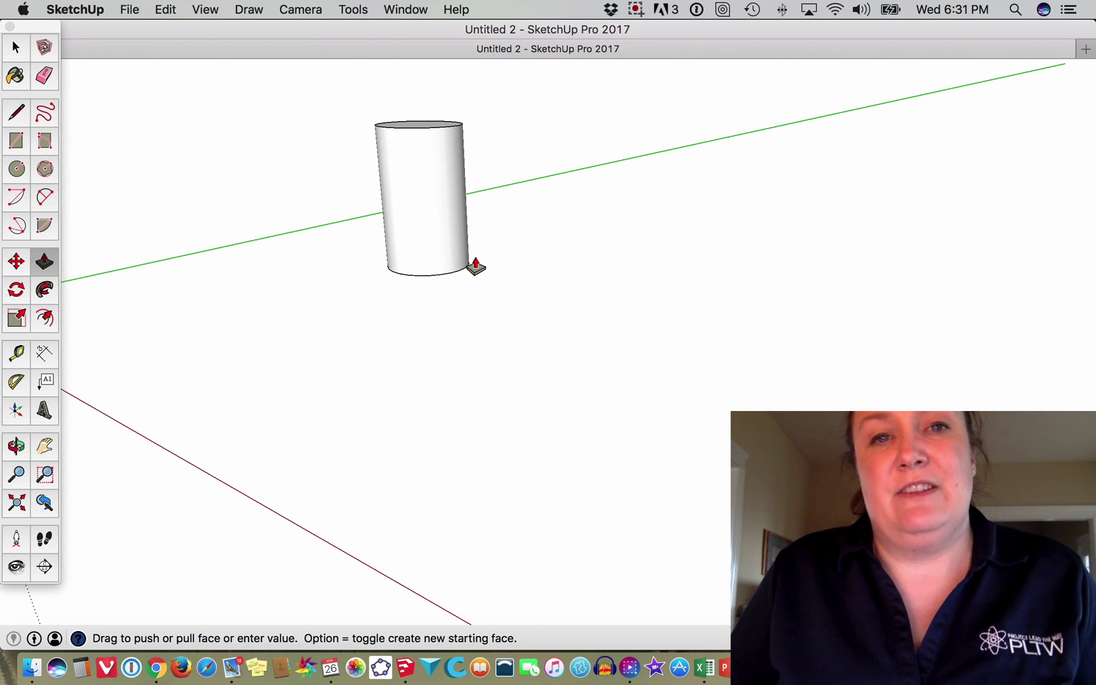
pyautogui.scroll(4, 496, 306)
pyautogui.scroll(-3, 506, 235)
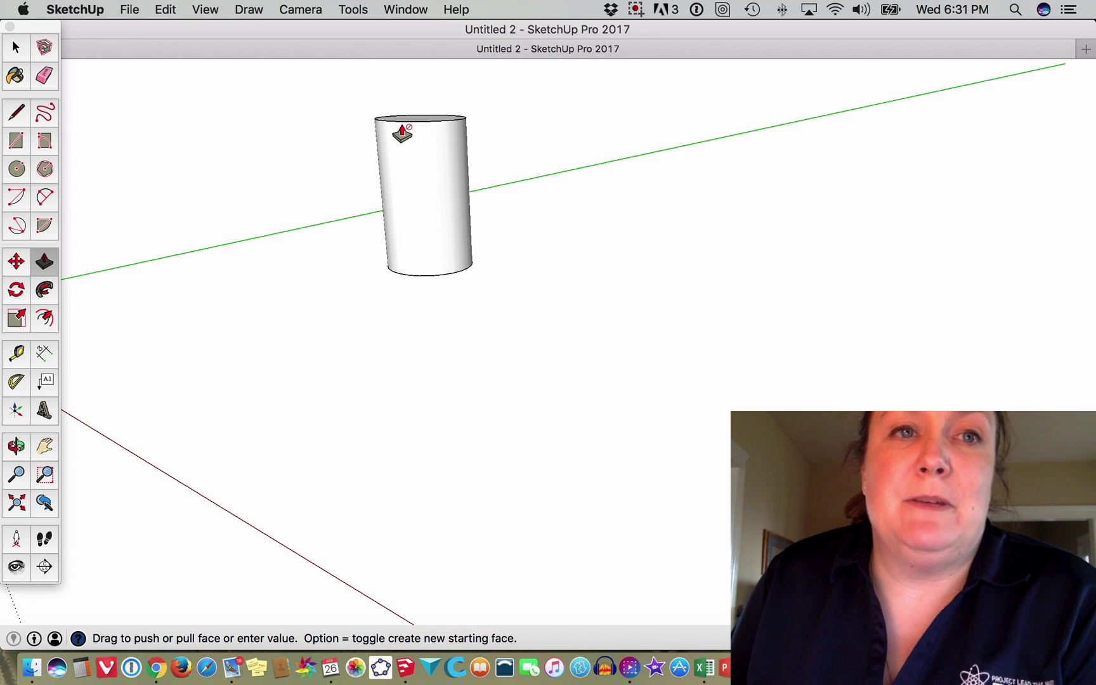
pyautogui.click(302, 10)
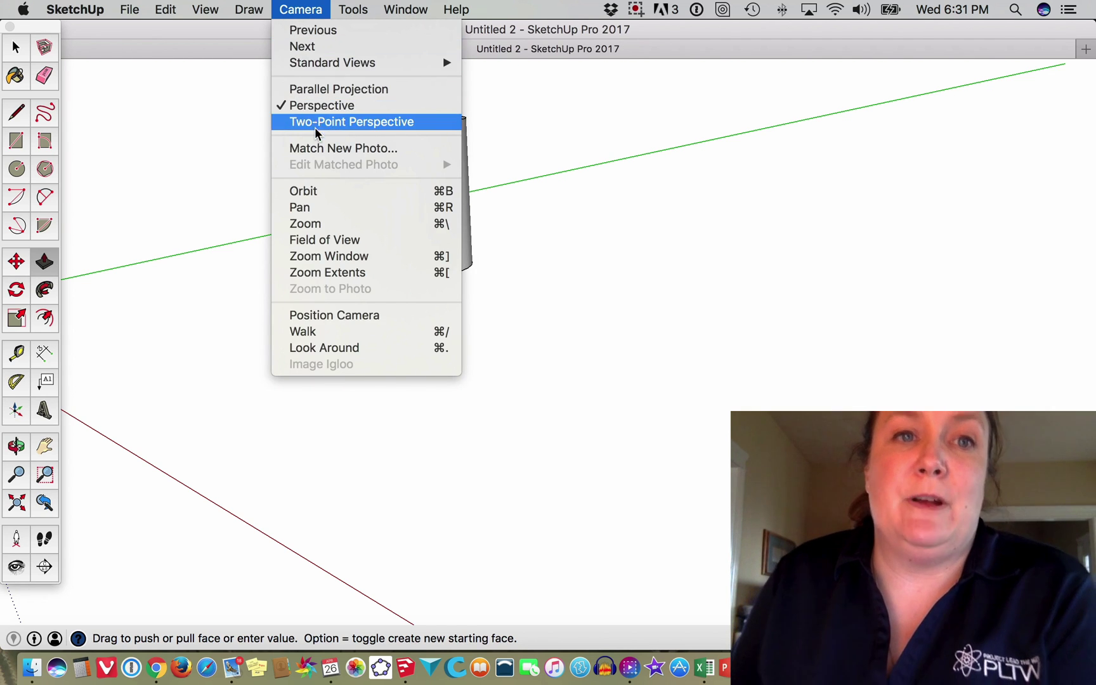
pyautogui.moveTo(412, 62)
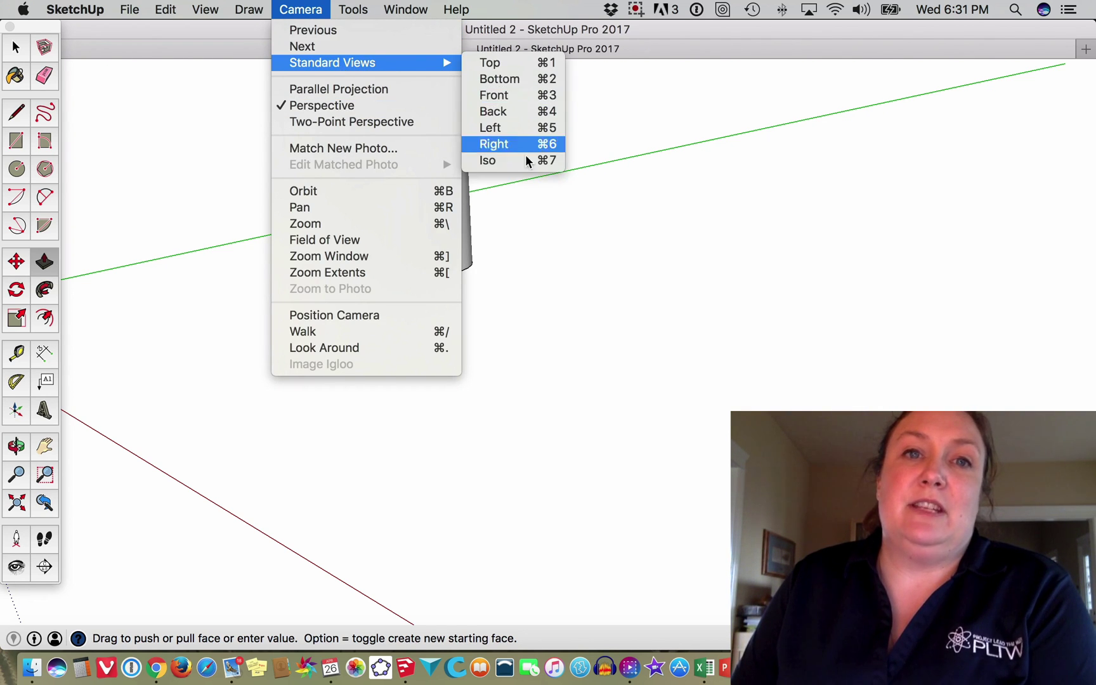
pyautogui.click(511, 63)
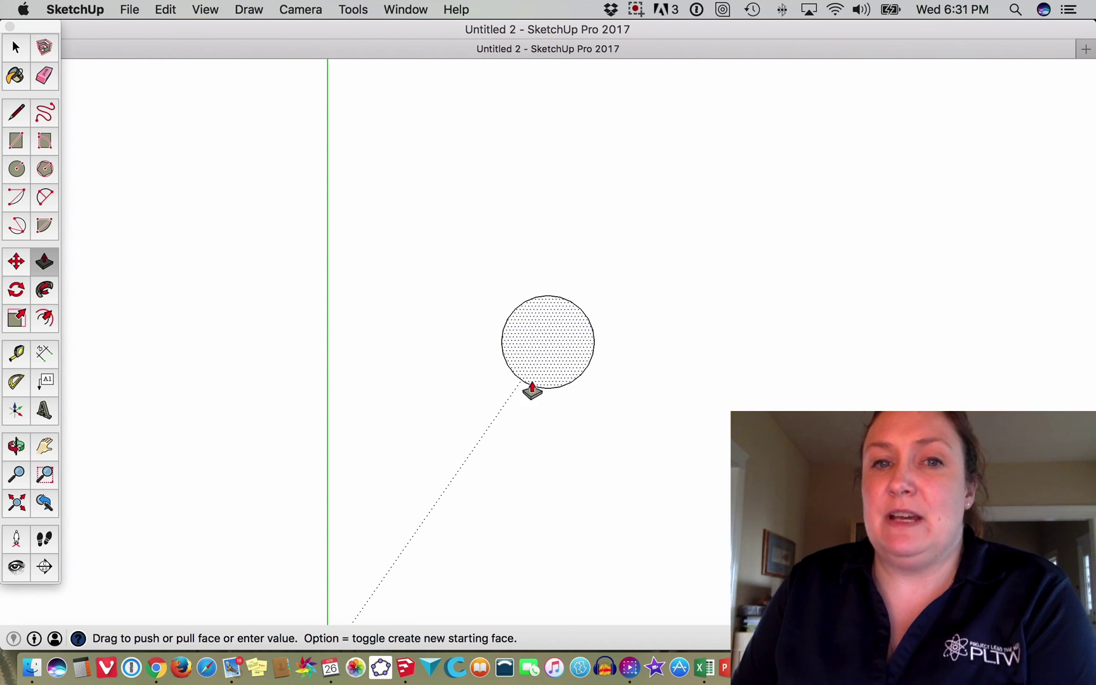
# Offset the cylinder's top circle a short distance inward to outline the mug's rim thickness.
pyautogui.click(44, 201)
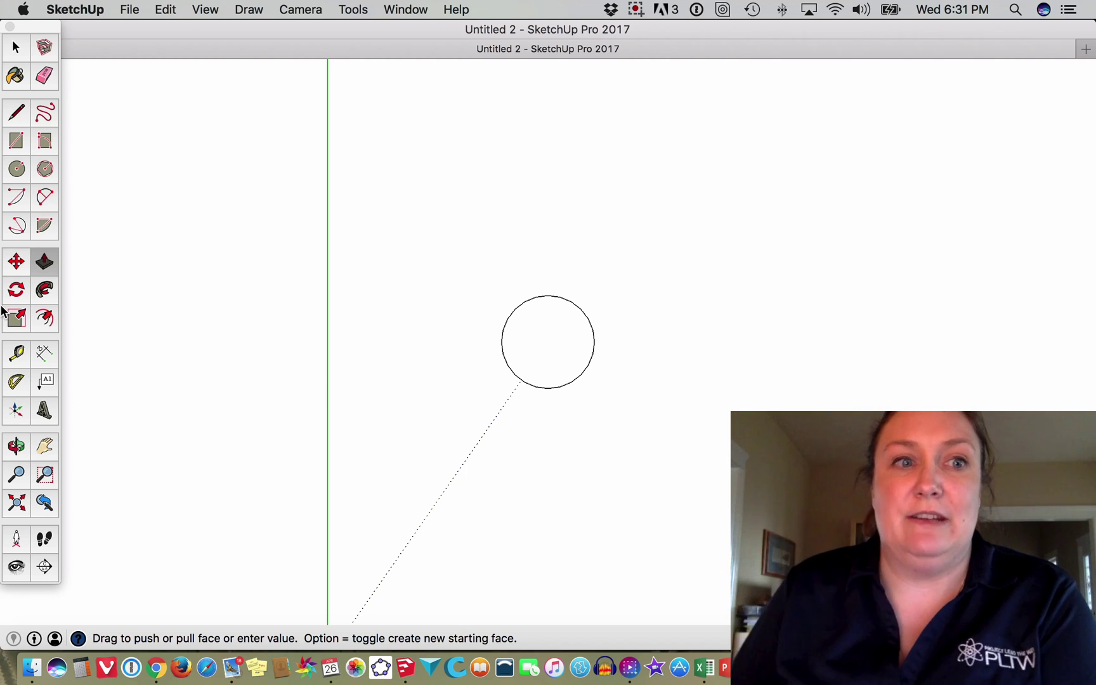
pyautogui.click(43, 319)
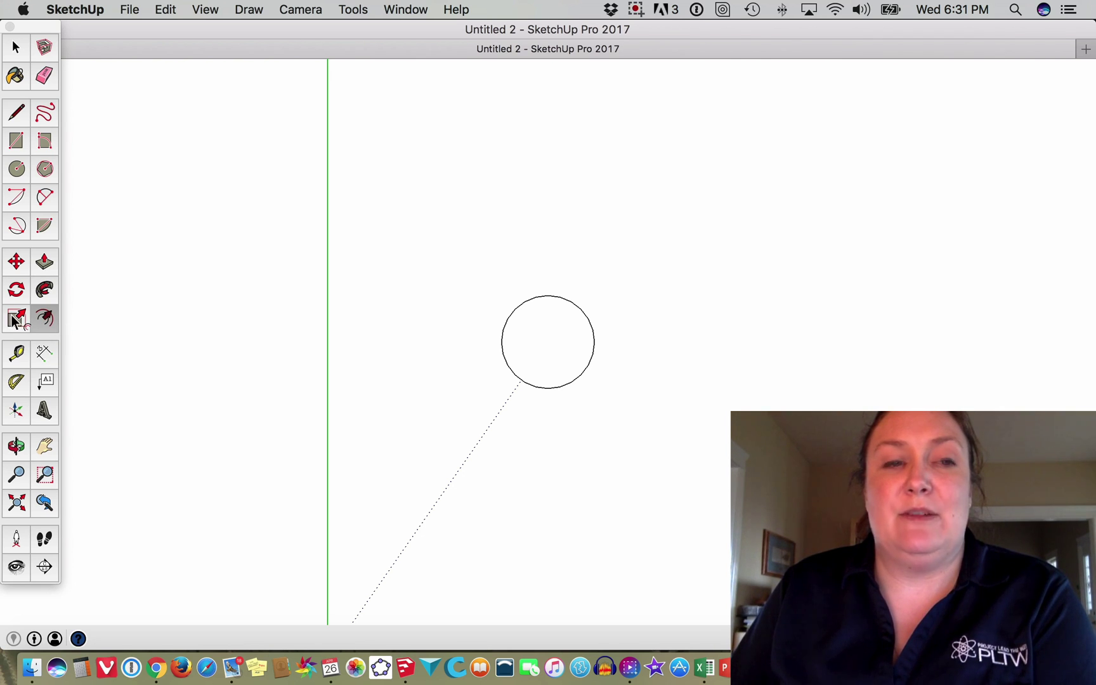
pyautogui.click(13, 321)
pyautogui.click(38, 327)
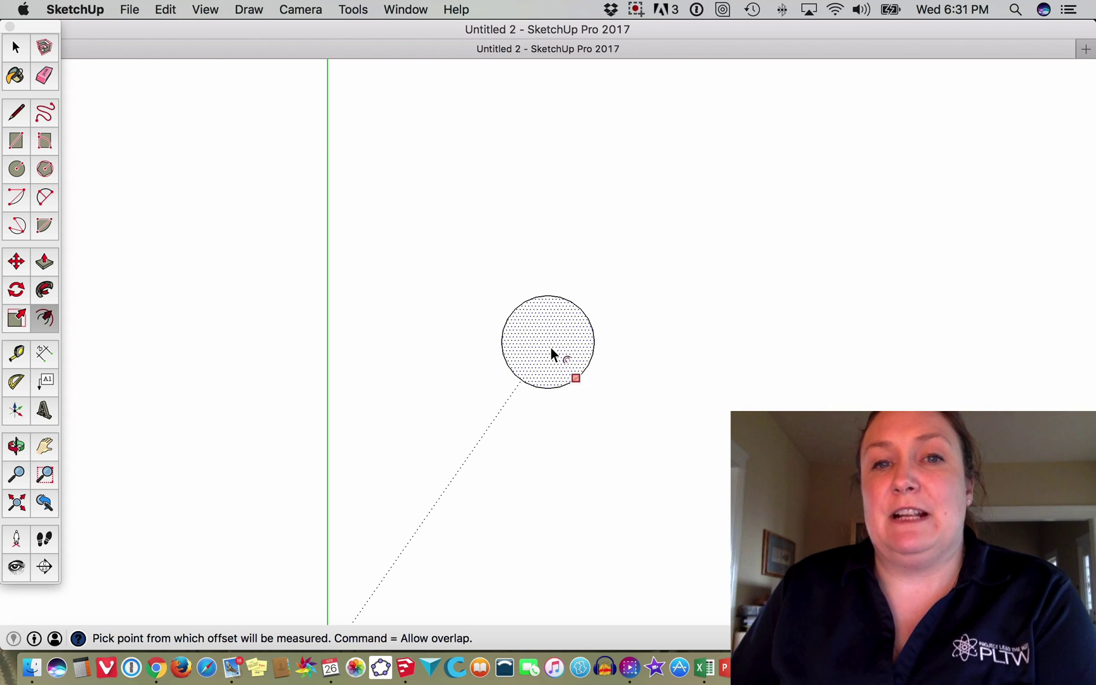
pyautogui.scroll(8, 539, 344)
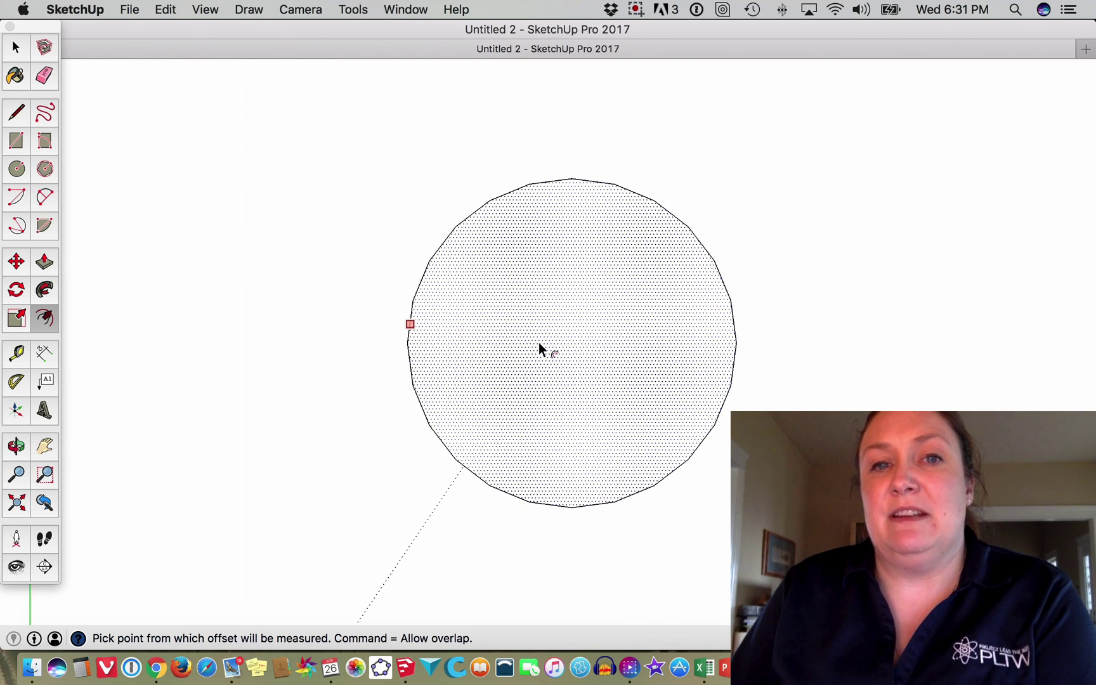
pyautogui.click(569, 336)
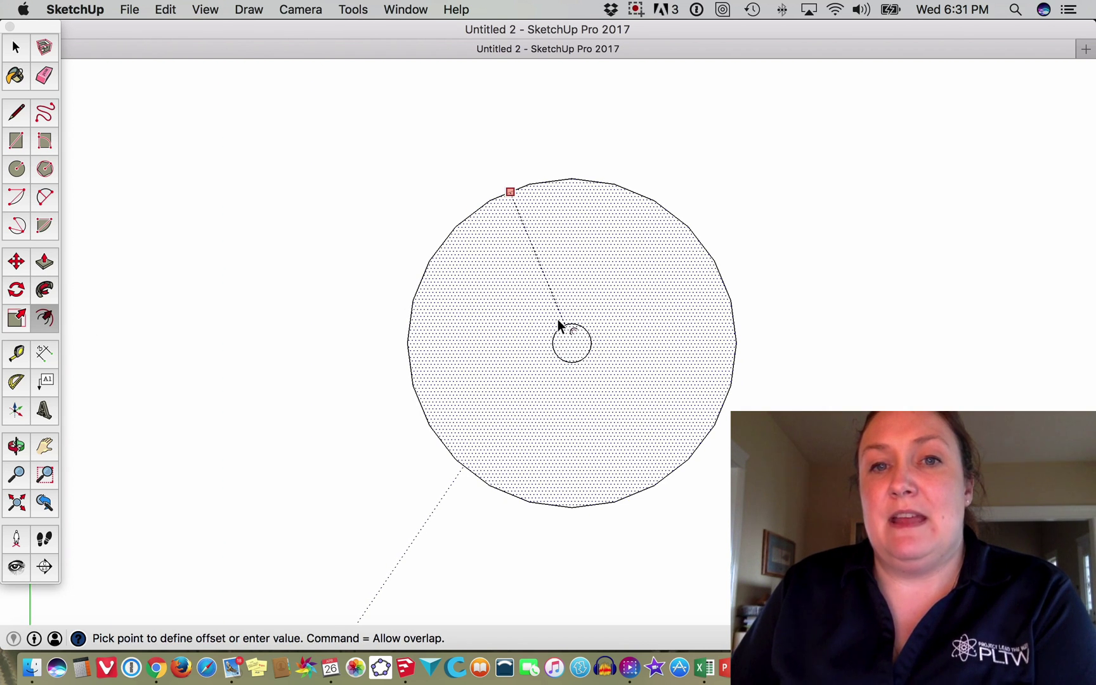
pyautogui.click(521, 208)
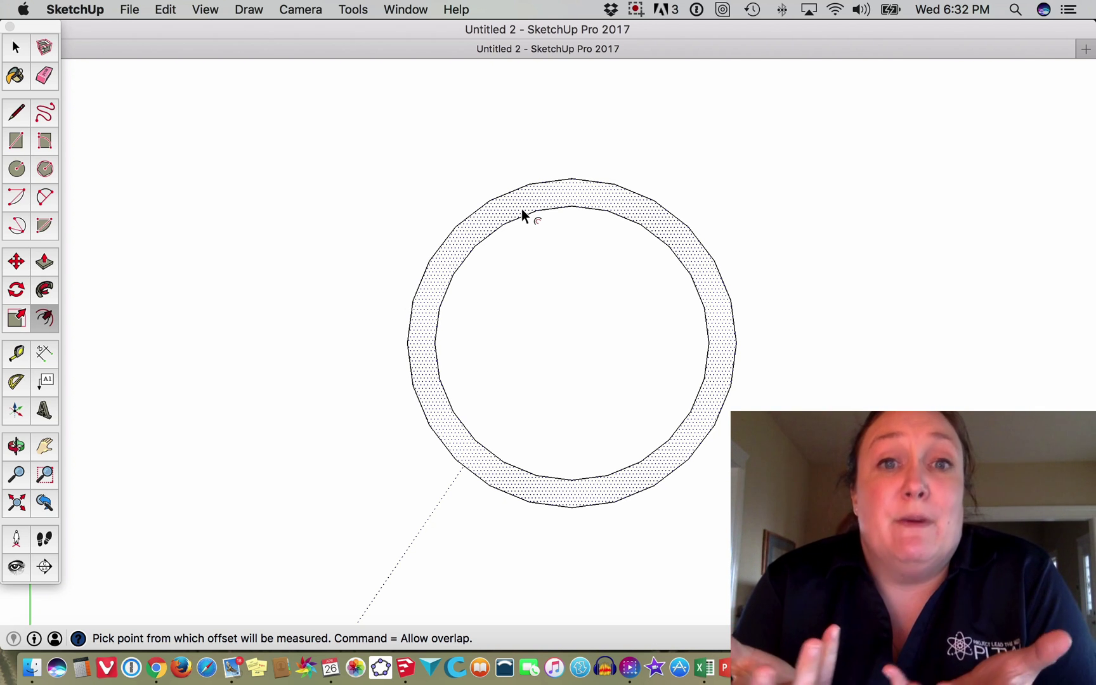
pyautogui.click(521, 209)
pyautogui.press('Escape')
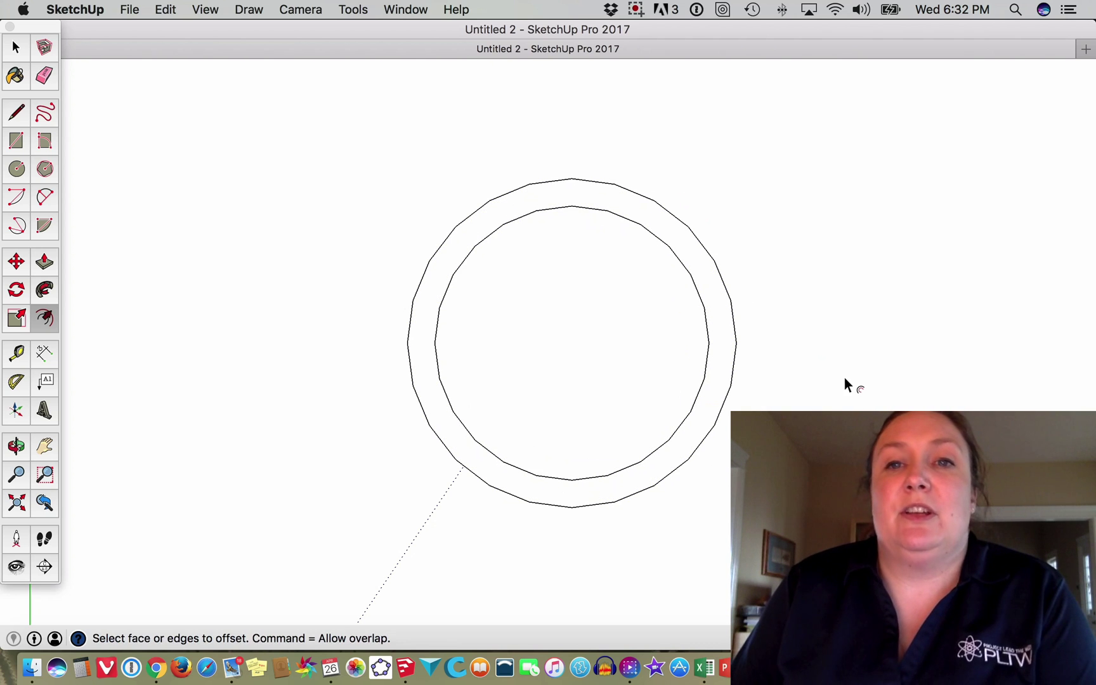
# Push the inner circular face deep down into the cylinder to hollow out the mug.
pyautogui.press('o')
pyautogui.moveTo(810, 380); pyautogui.dragTo(793, 127)
pyautogui.press('f')
pyautogui.click(45, 262)
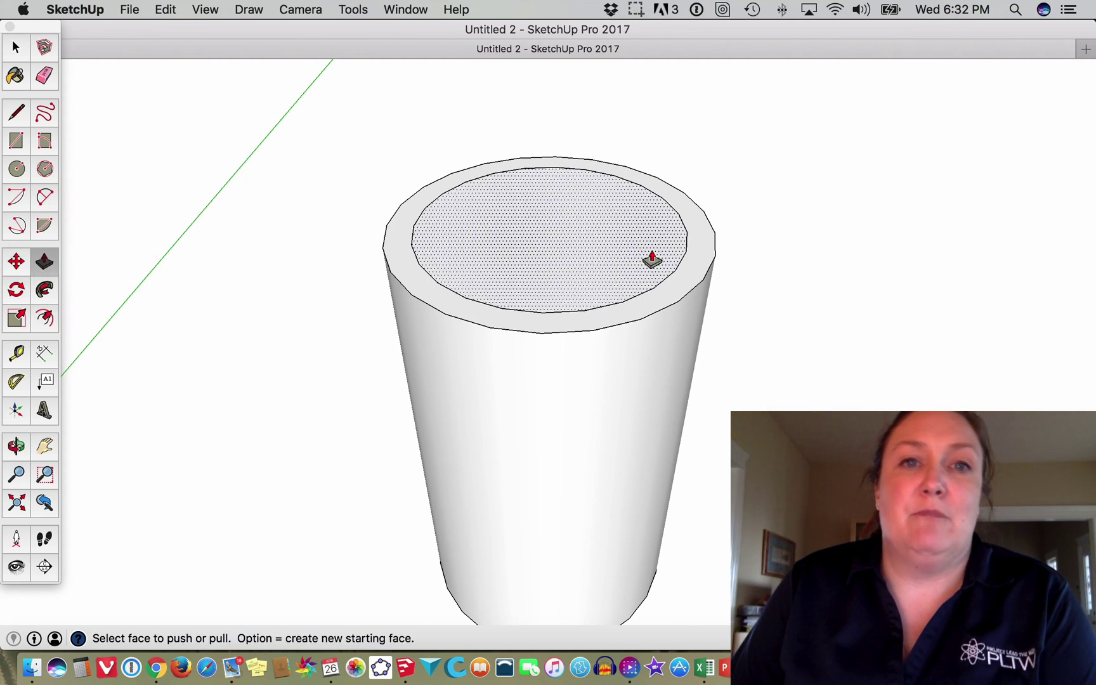
pyautogui.click(598, 252)
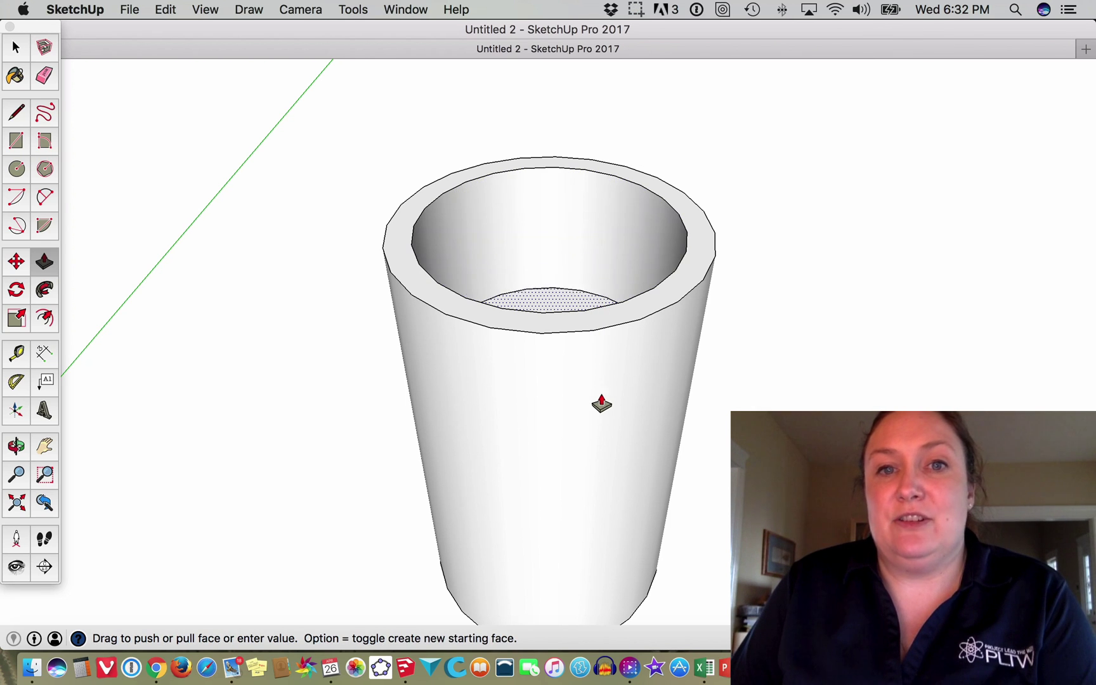
pyautogui.click(603, 416)
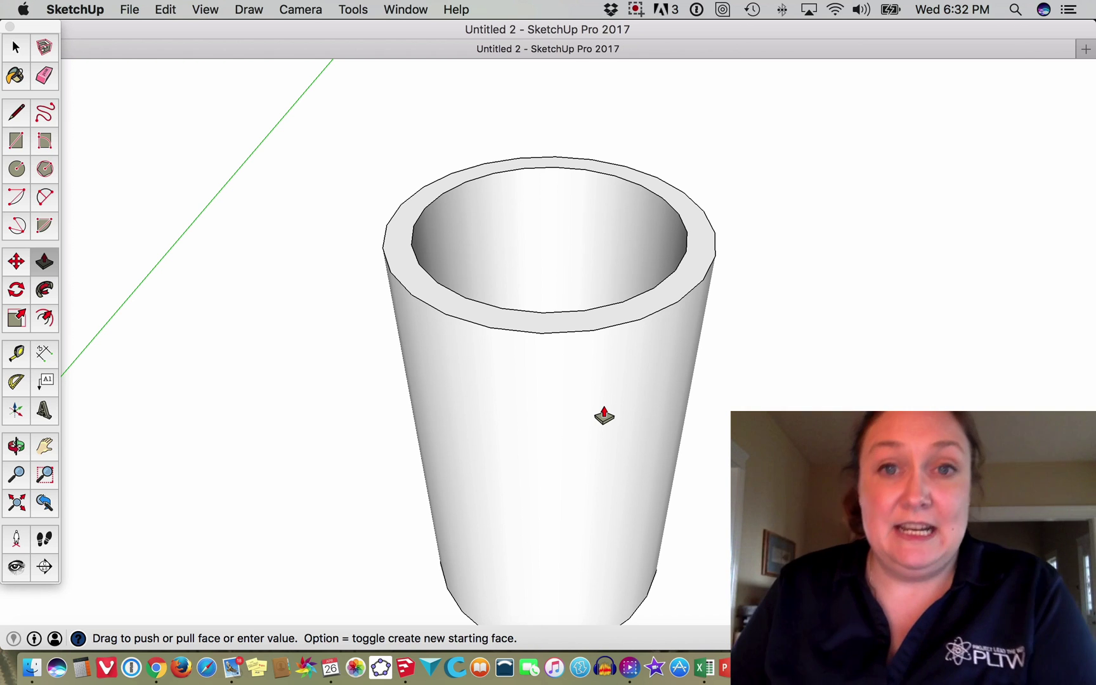
# Set the camera to the standard Right view to see the mug from the side.
pyautogui.press('o')
pyautogui.moveTo(782, 159); pyautogui.dragTo(466, 95)
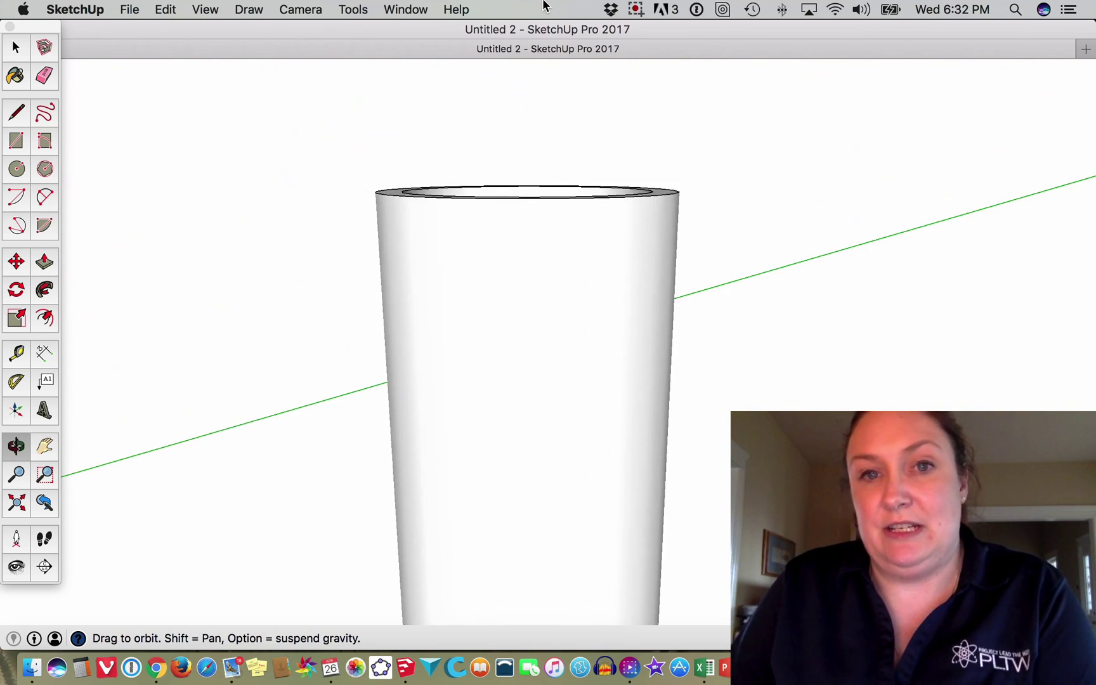
pyautogui.press('p')
pyautogui.press('o')
pyautogui.moveTo(729, 456); pyautogui.dragTo(758, 558)
pyautogui.press('p')
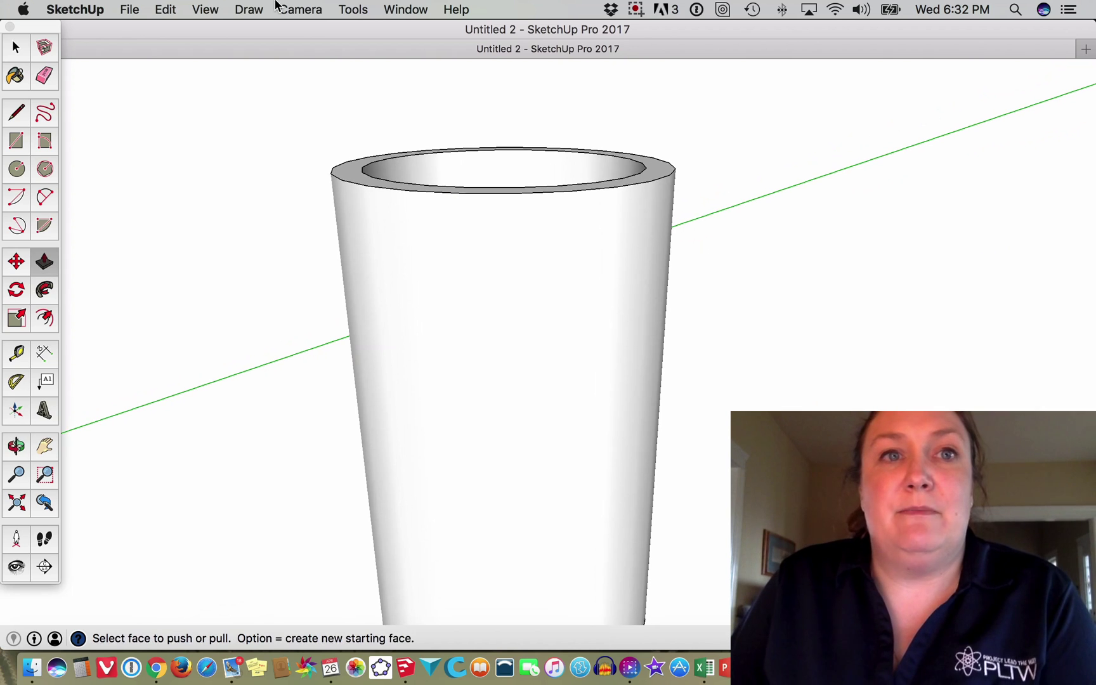
pyautogui.click(292, 10)
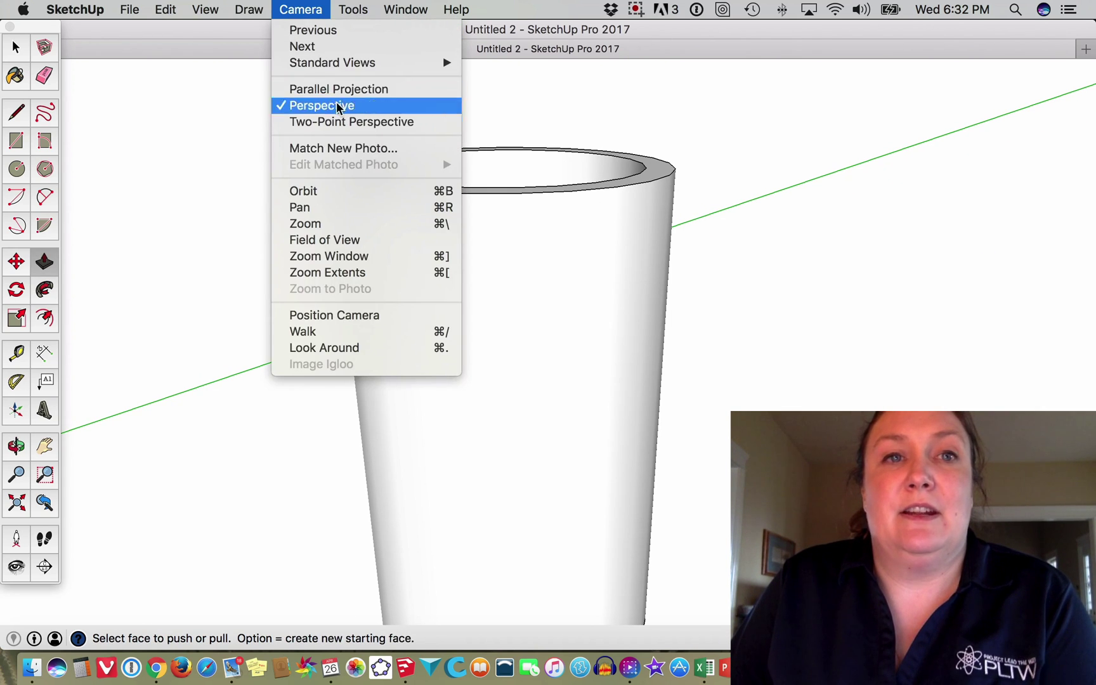
pyautogui.moveTo(347, 63)
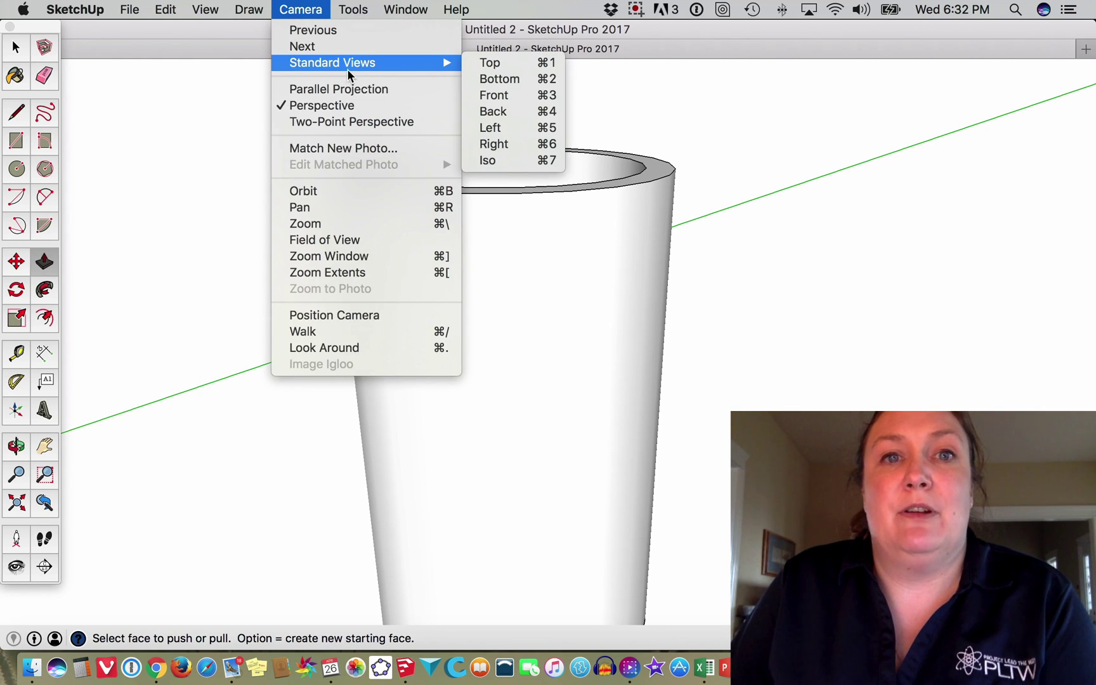
pyautogui.click(536, 145)
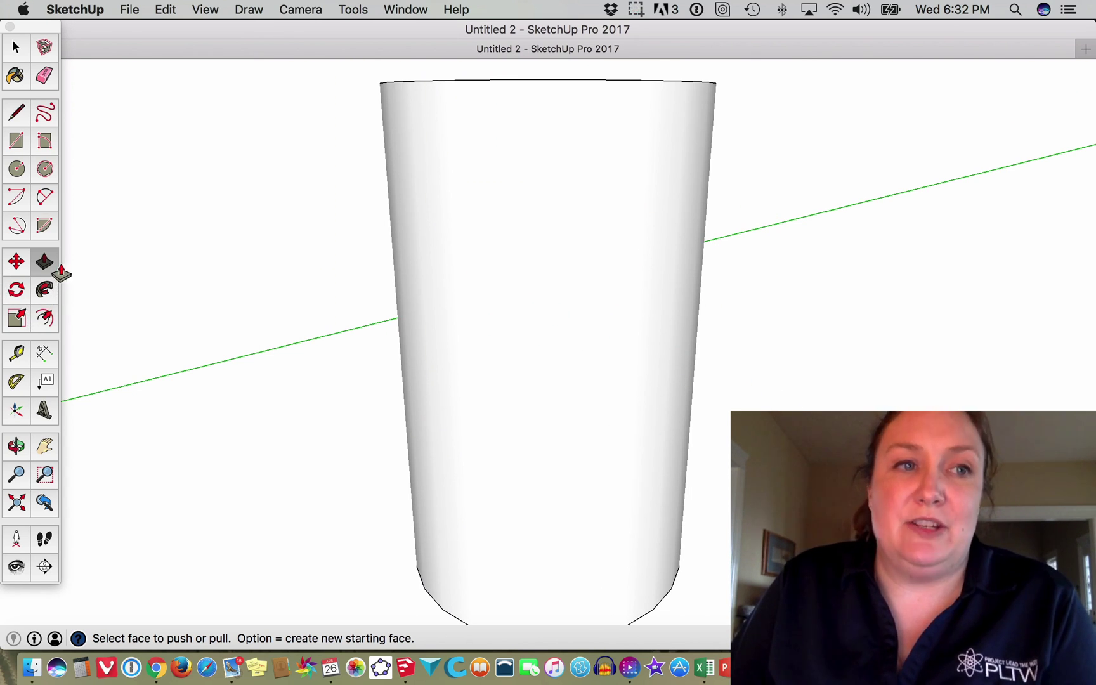
# Draw a 2 Point Arc beside the mug, starting and ending on its wall and bulging outward, as the handle's outer curve.
pyautogui.click(45, 198)
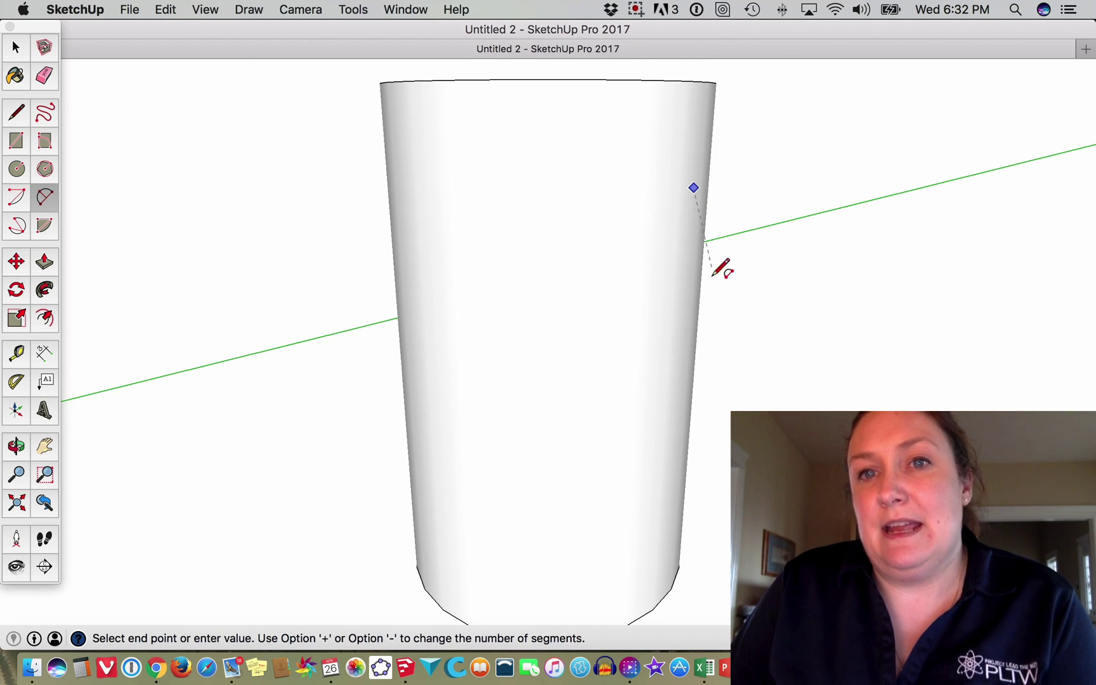
pyautogui.click(685, 398)
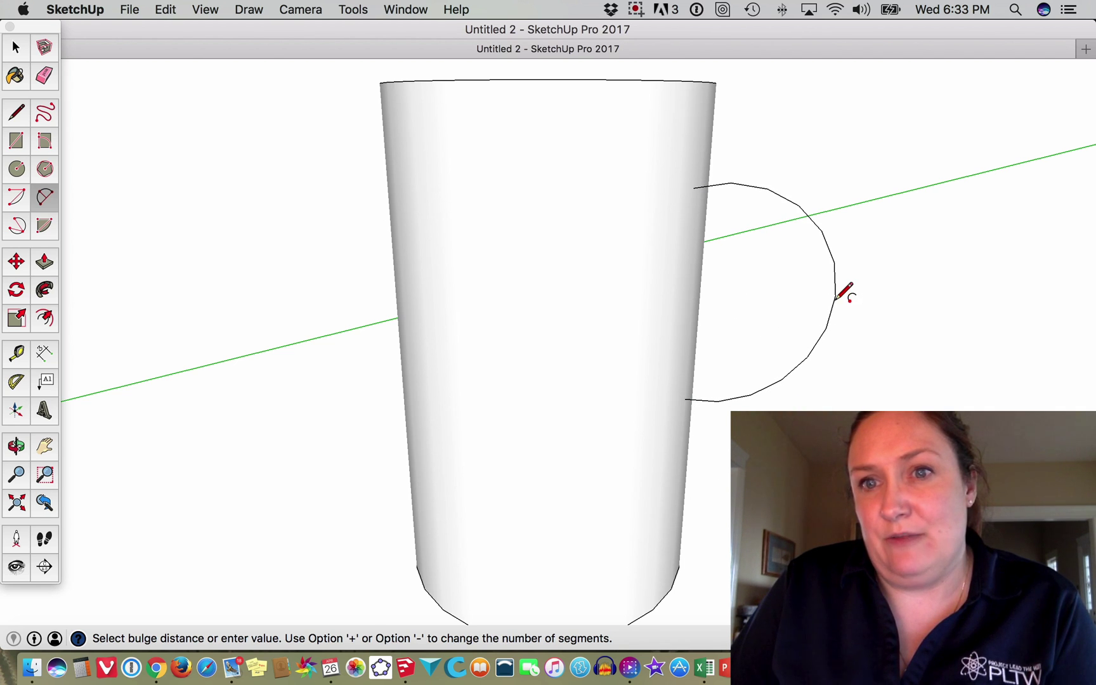
pyautogui.click(836, 295)
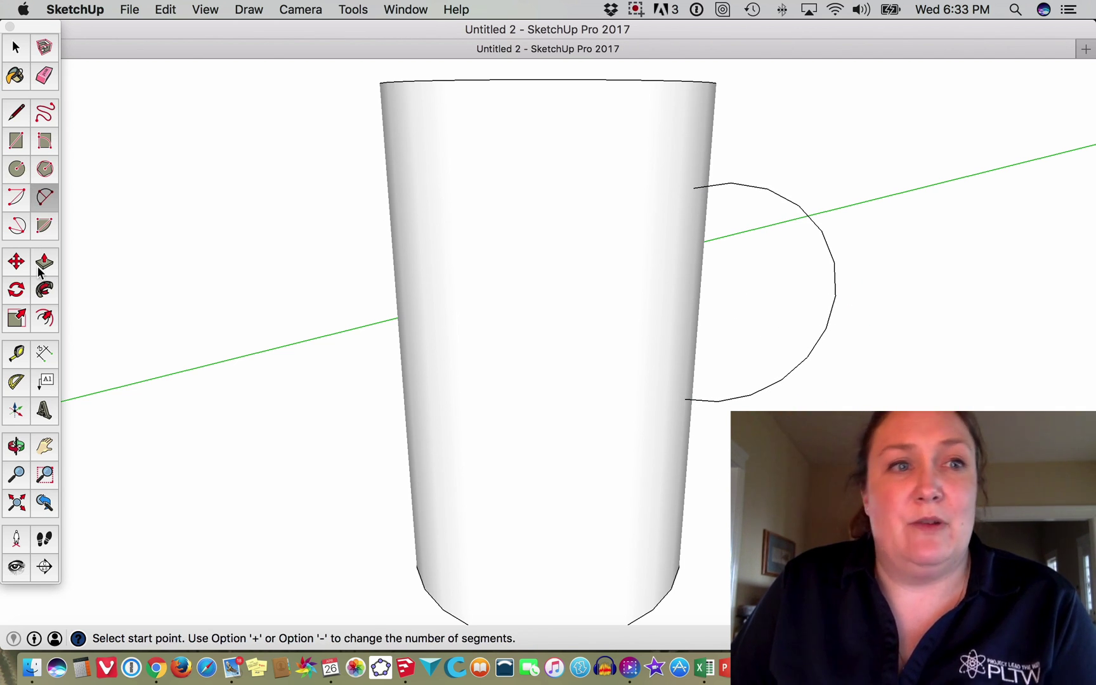
# Offset the handle arc a short distance inward to form the handle's inner curve.
pyautogui.click(45, 319)
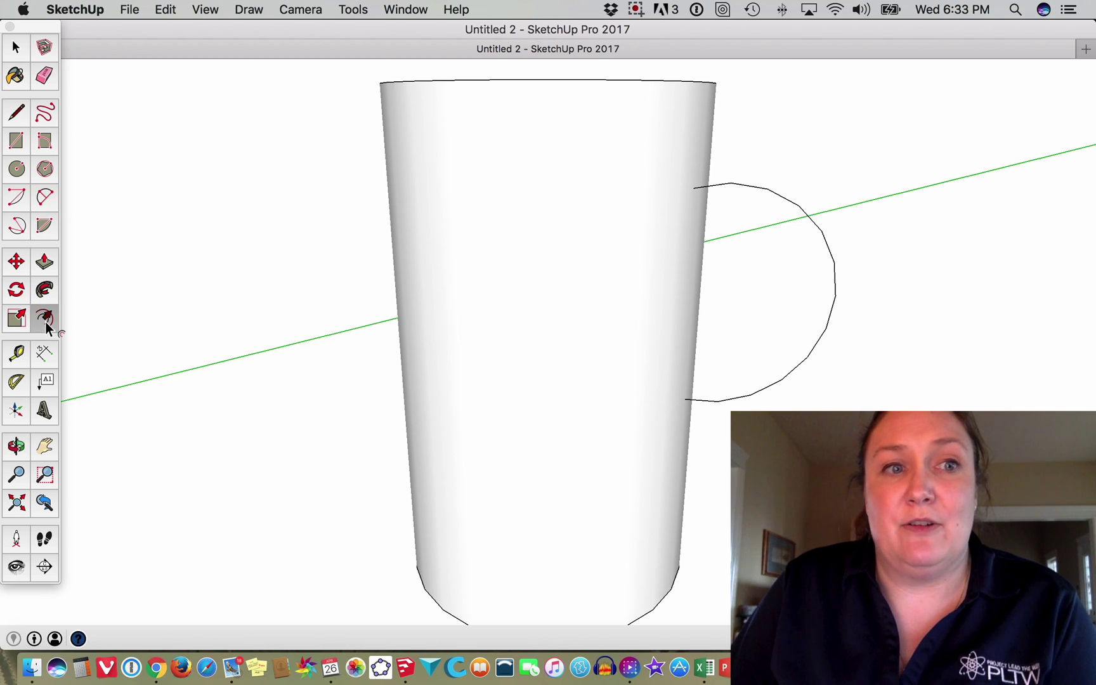
pyautogui.click(835, 280)
pyautogui.click(836, 281)
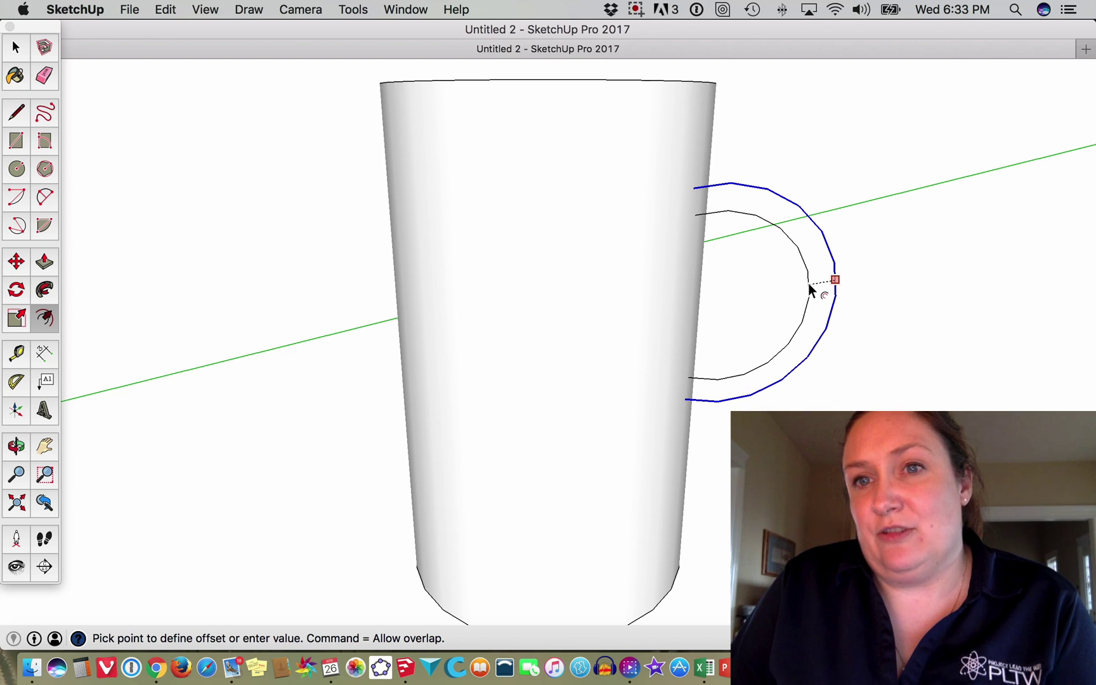
pyautogui.click(808, 284)
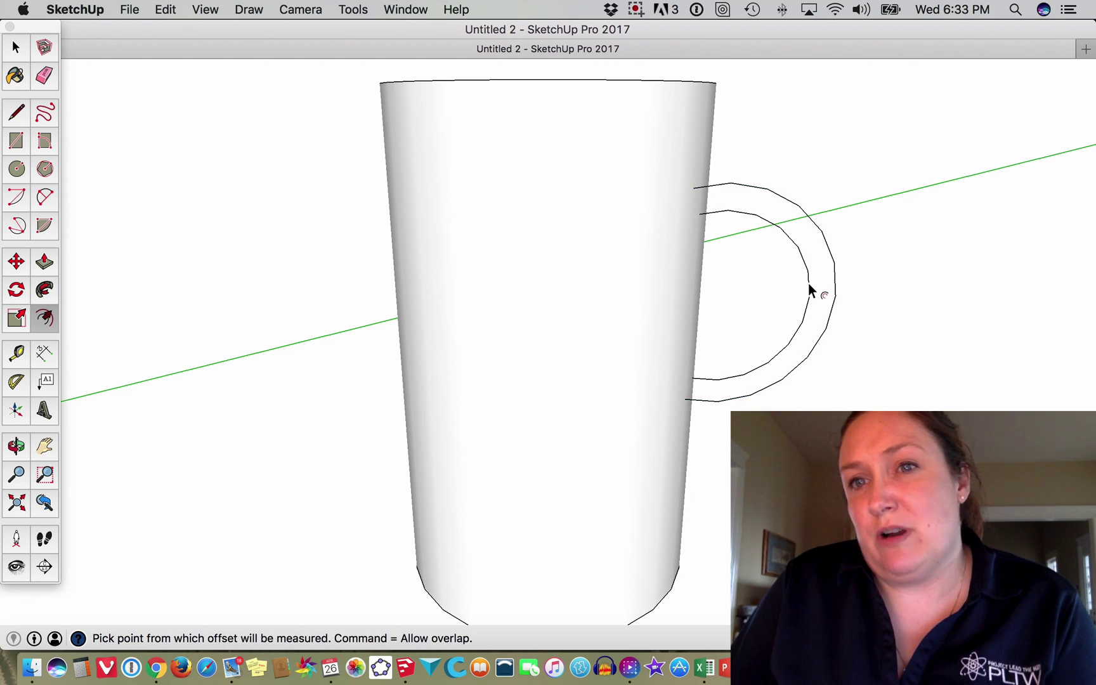
pyautogui.click(804, 267)
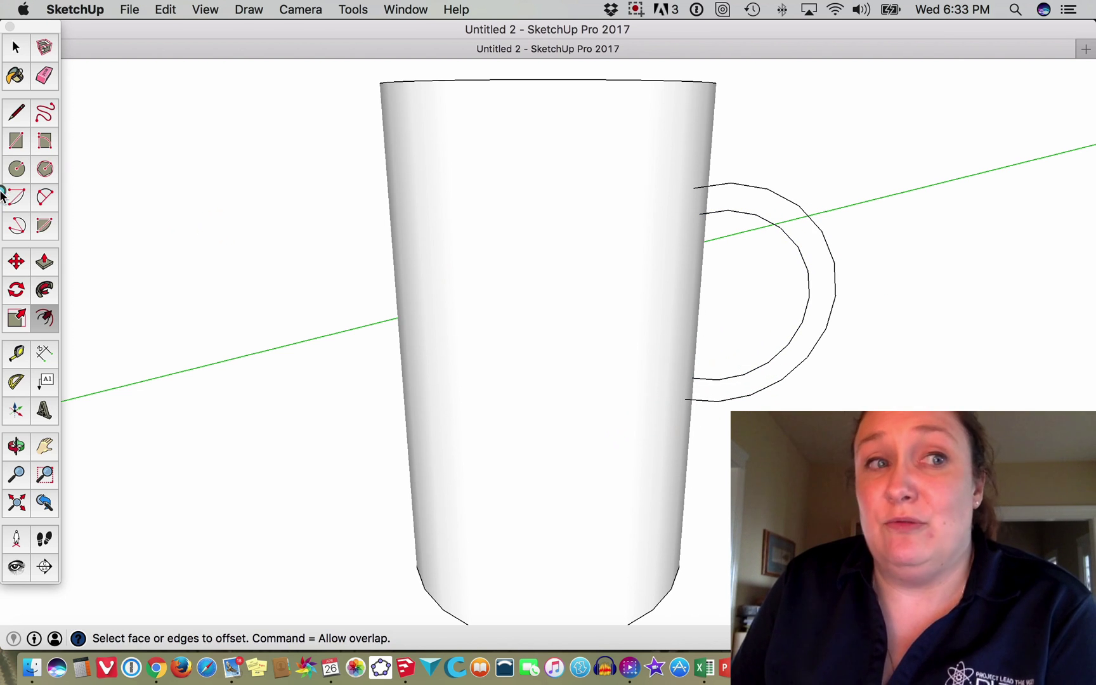
# Close both ends of the handle profile with short lines joining the outer and inner arcs.
pyautogui.click(17, 112)
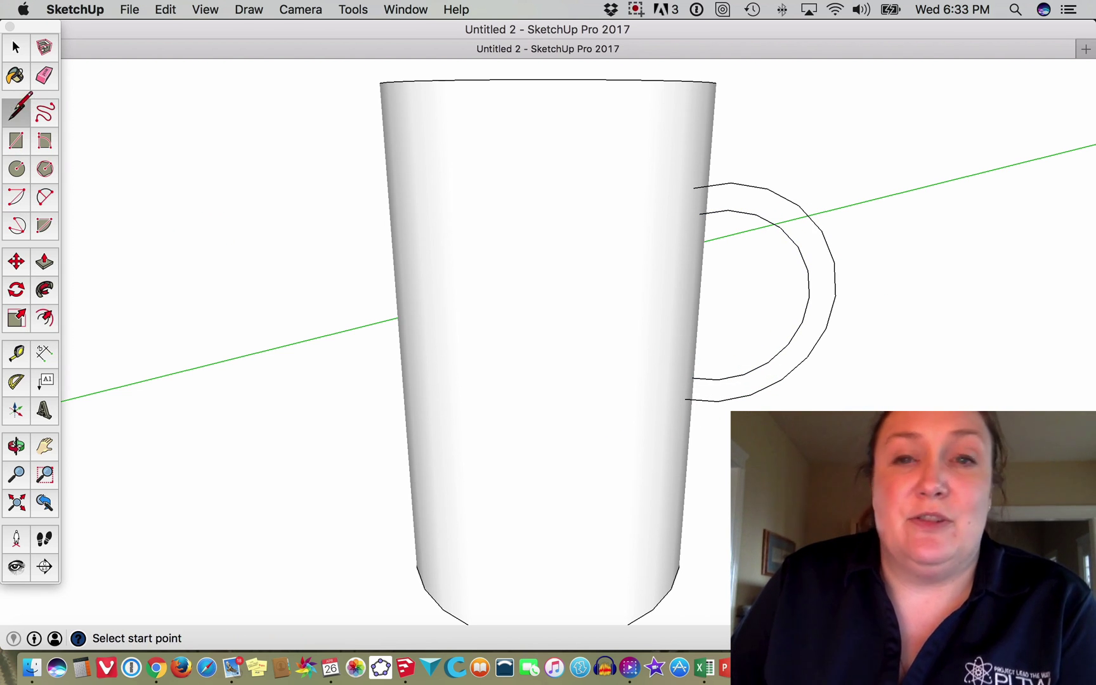
pyautogui.click(694, 188)
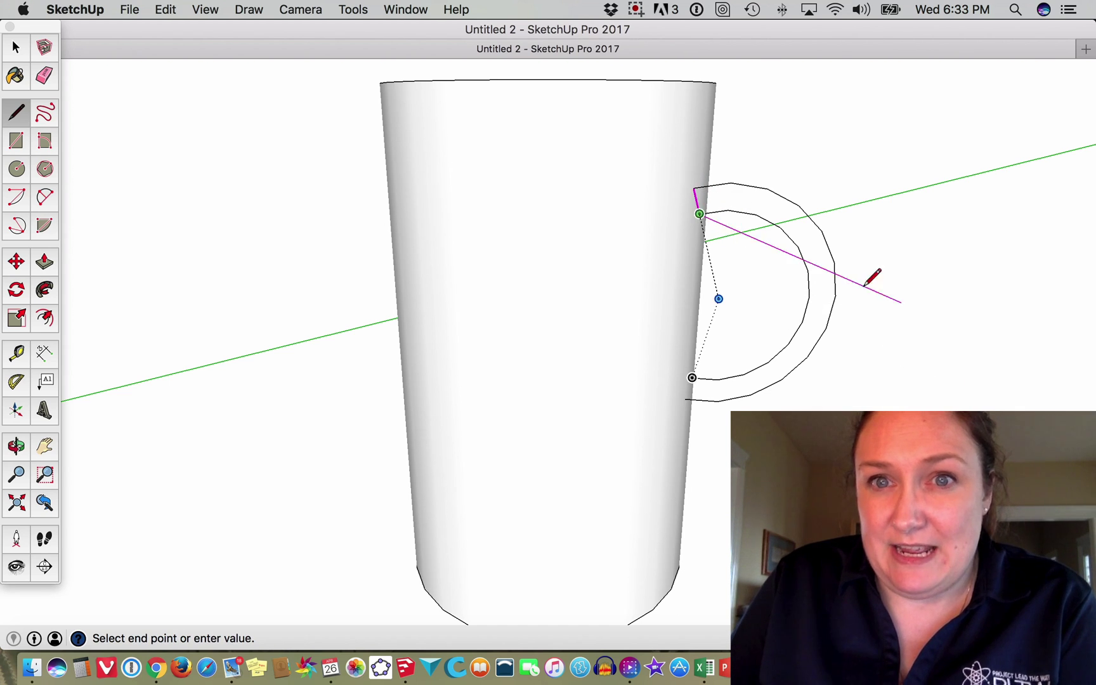
pyautogui.click(699, 213)
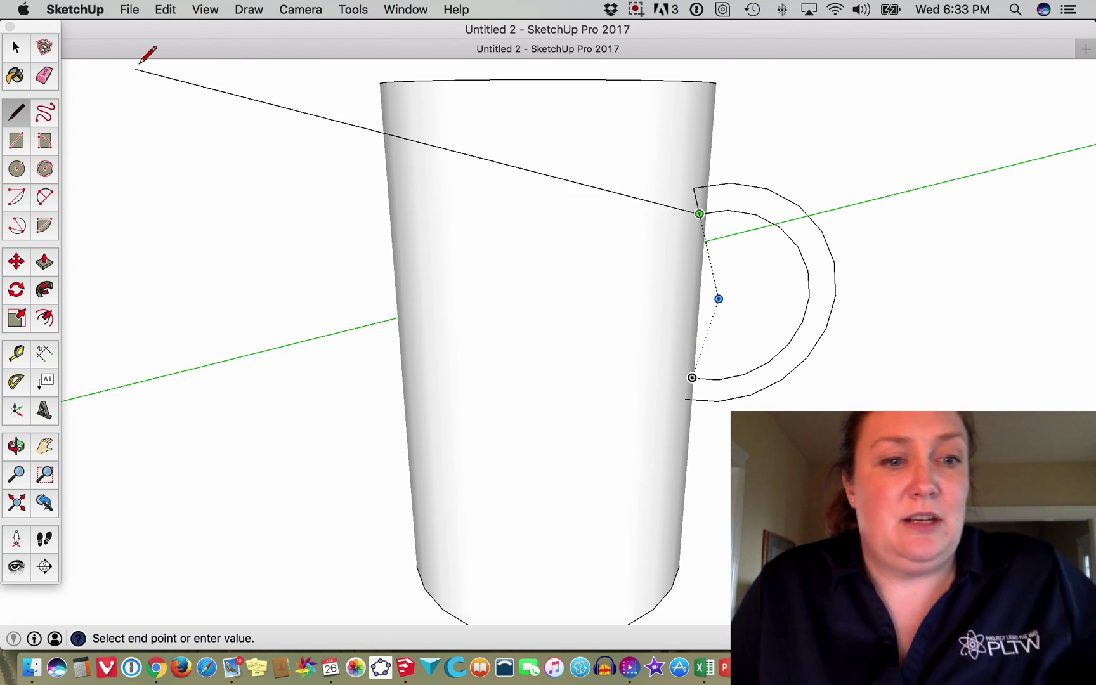
pyautogui.press('Escape')
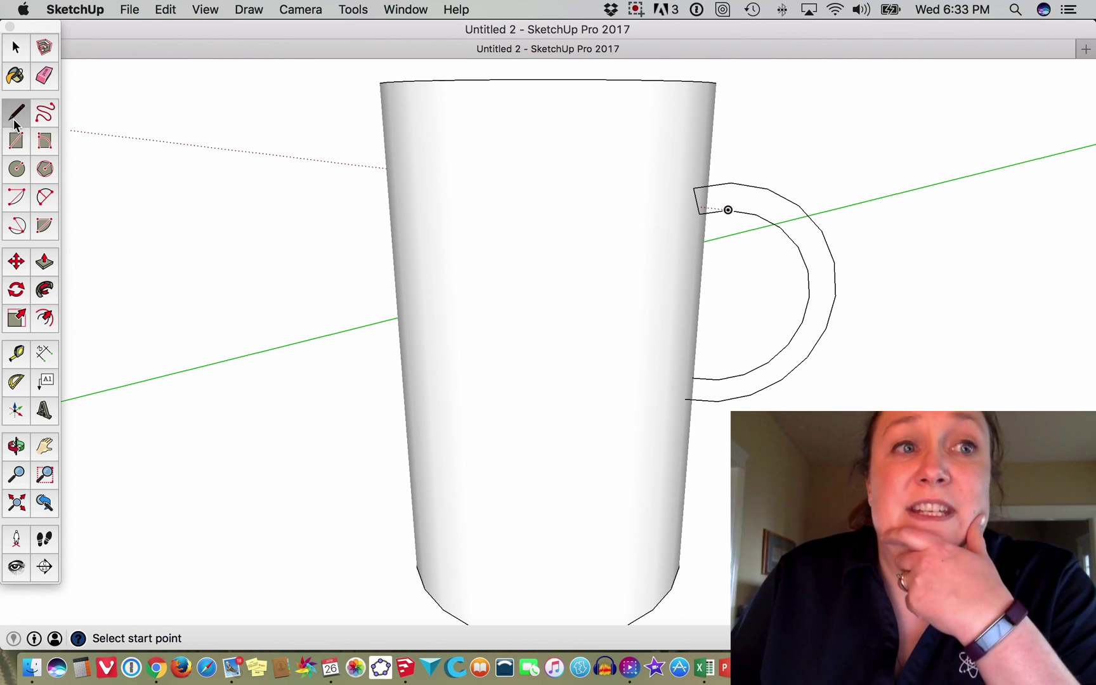
pyautogui.click(692, 378)
pyautogui.click(685, 398)
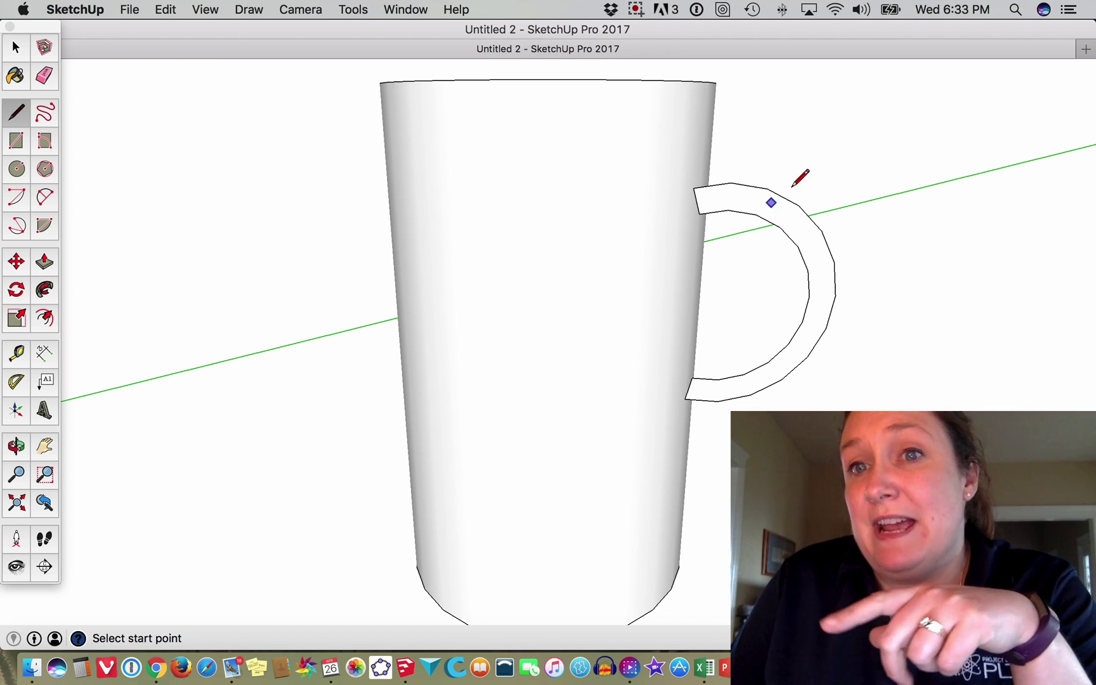
# Extrude the closed handle face outward with Push/Pull to give the handle thickness.
pyautogui.click(42, 269)
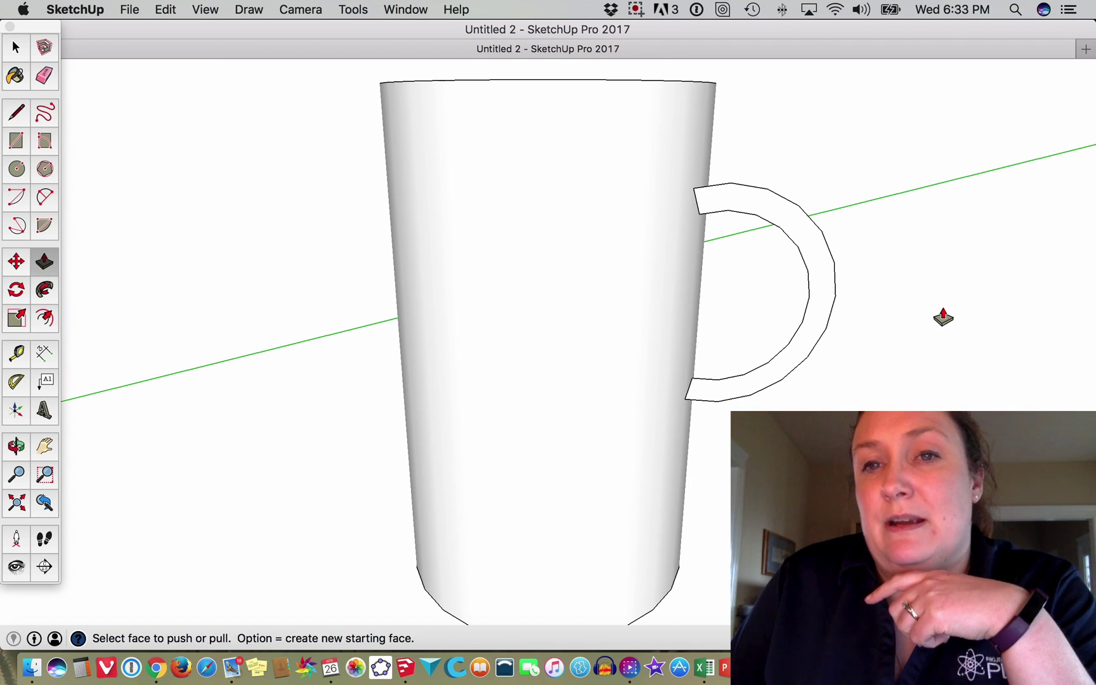
pyautogui.press('o')
pyautogui.moveTo(898, 316); pyautogui.dragTo(660, 377)
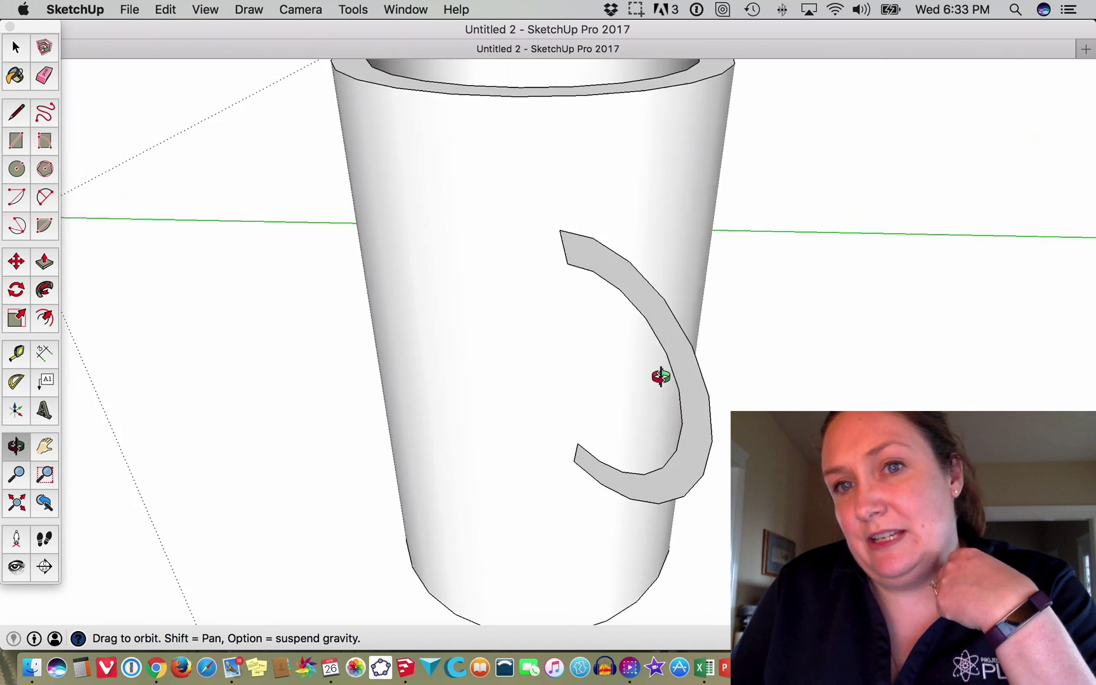
pyautogui.moveTo(660, 376); pyautogui.dragTo(871, 341, button='middle')
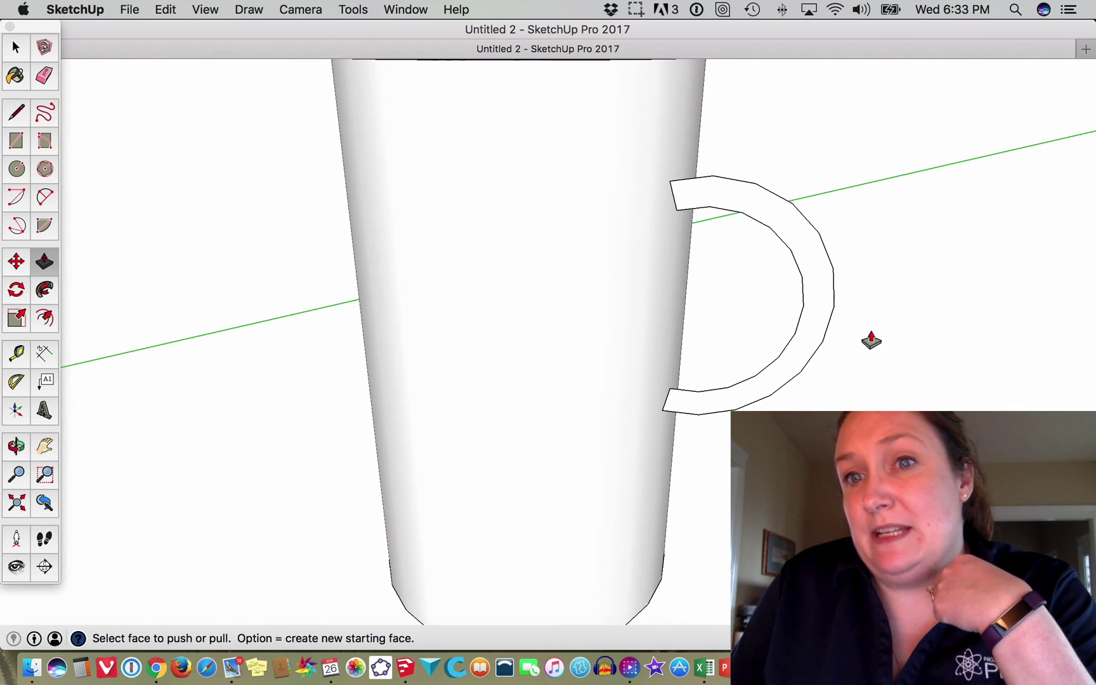
pyautogui.click(821, 329)
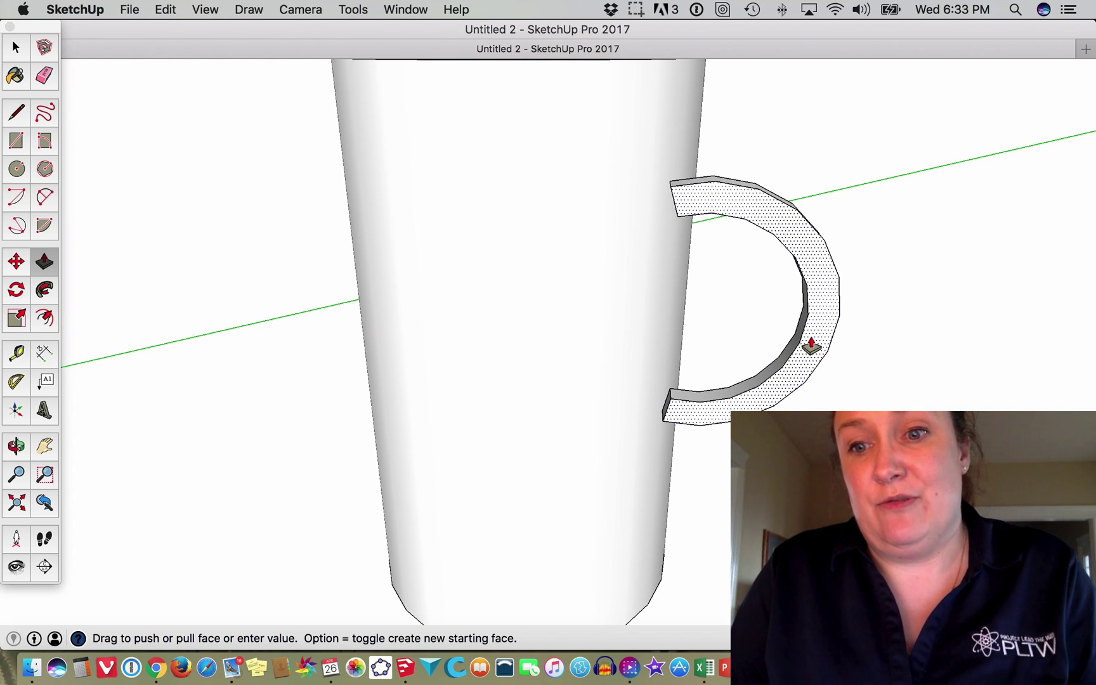
pyautogui.click(810, 346)
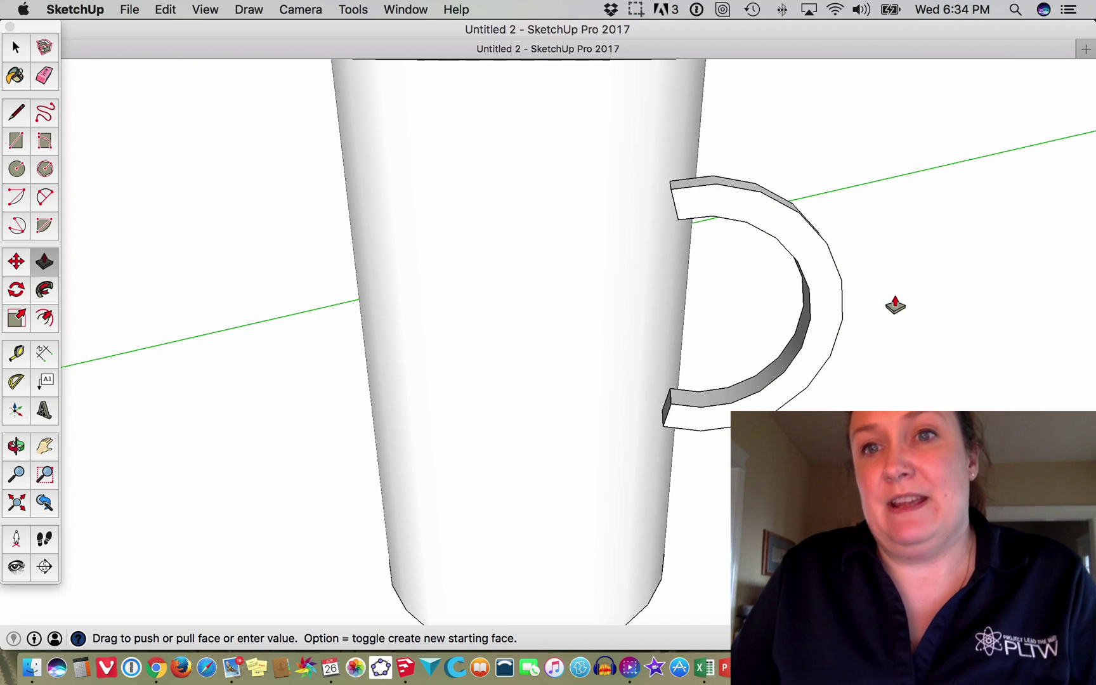
# Try to reposition the handle against the mug from its opposite side with the Move tool, undoing the last move.
pyautogui.scroll(-5, 900, 258)
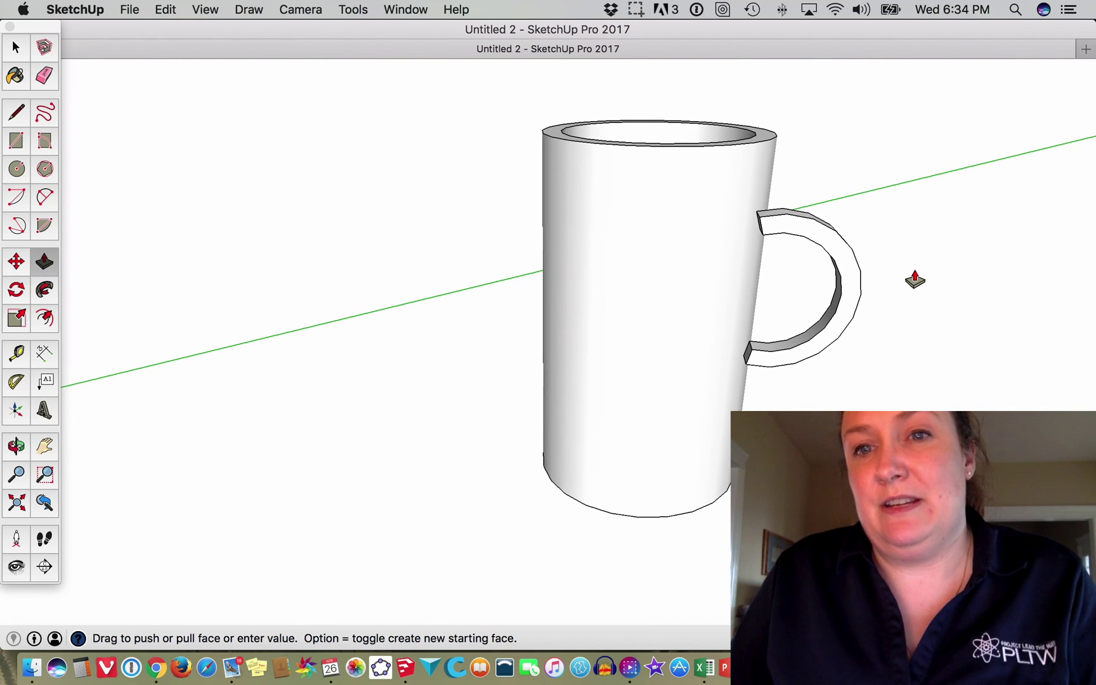
pyautogui.click(914, 279)
pyautogui.press('o')
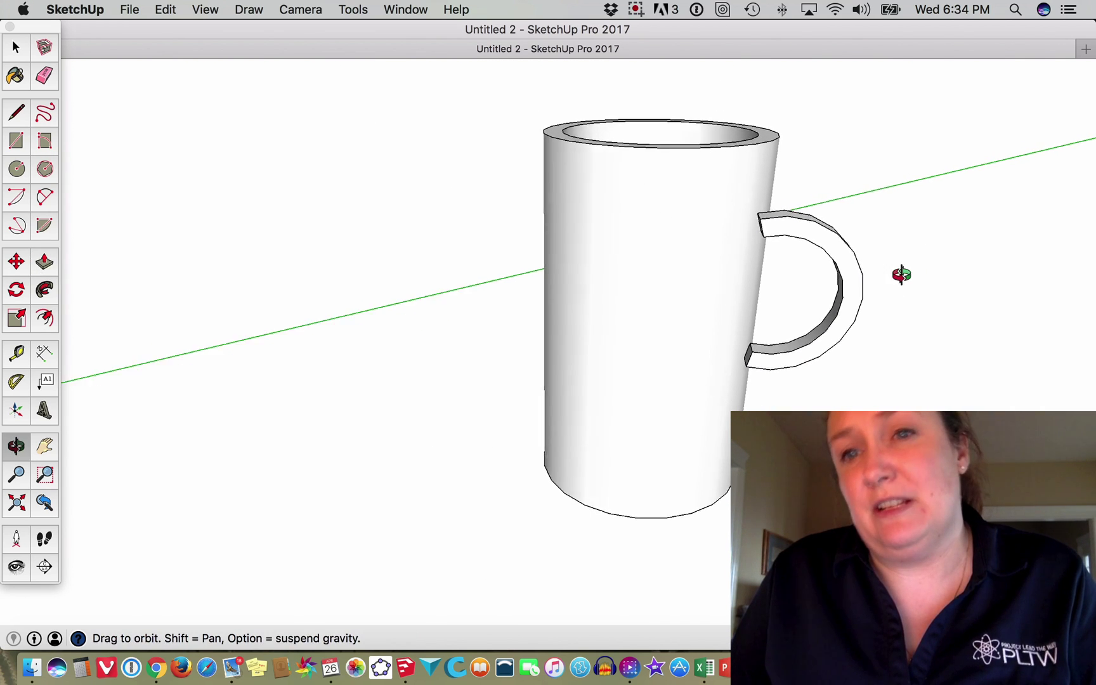
pyautogui.moveTo(899, 274); pyautogui.dragTo(189, 278)
pyautogui.press('p')
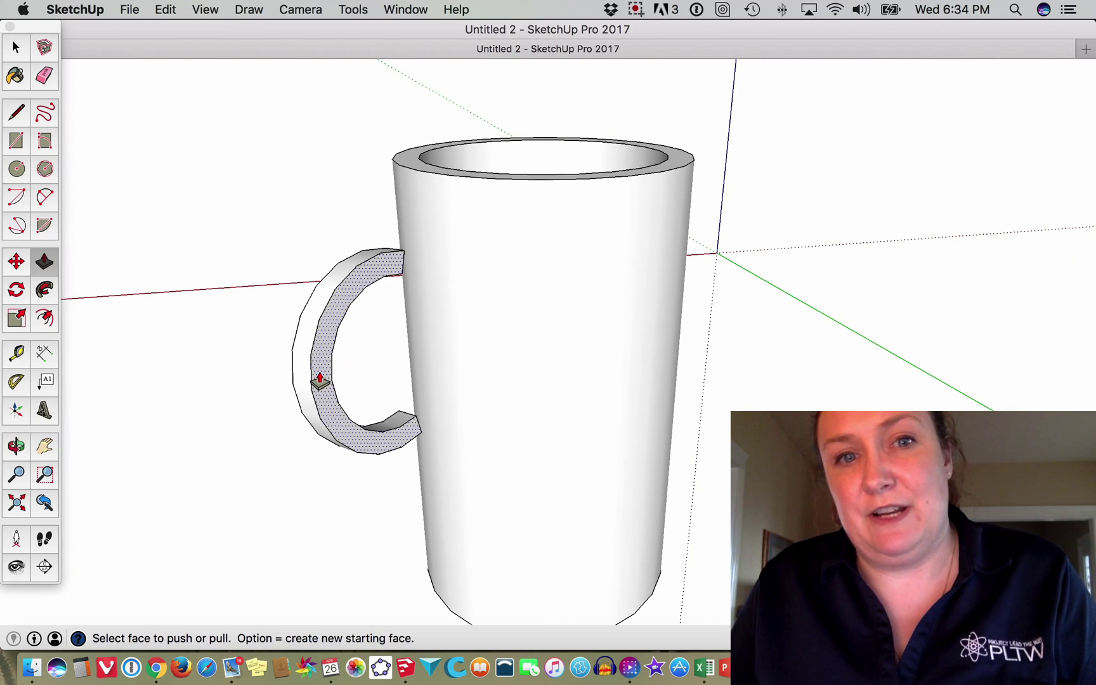
pyautogui.click(16, 47)
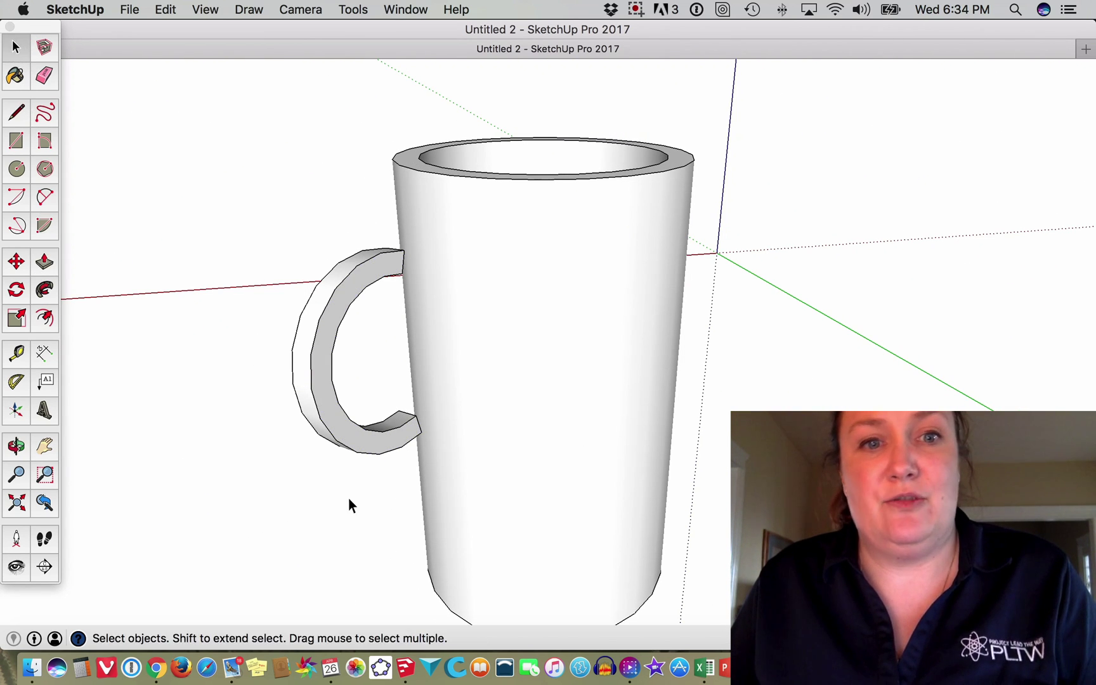
pyautogui.click(23, 263)
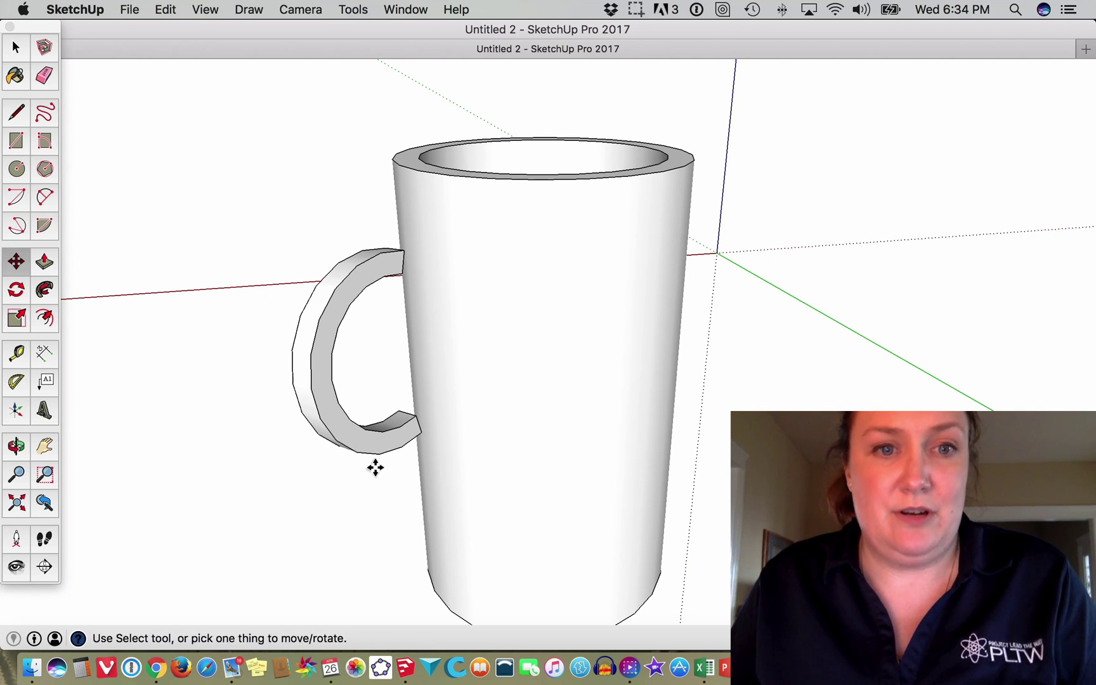
pyautogui.click(342, 422)
pyautogui.click(360, 451)
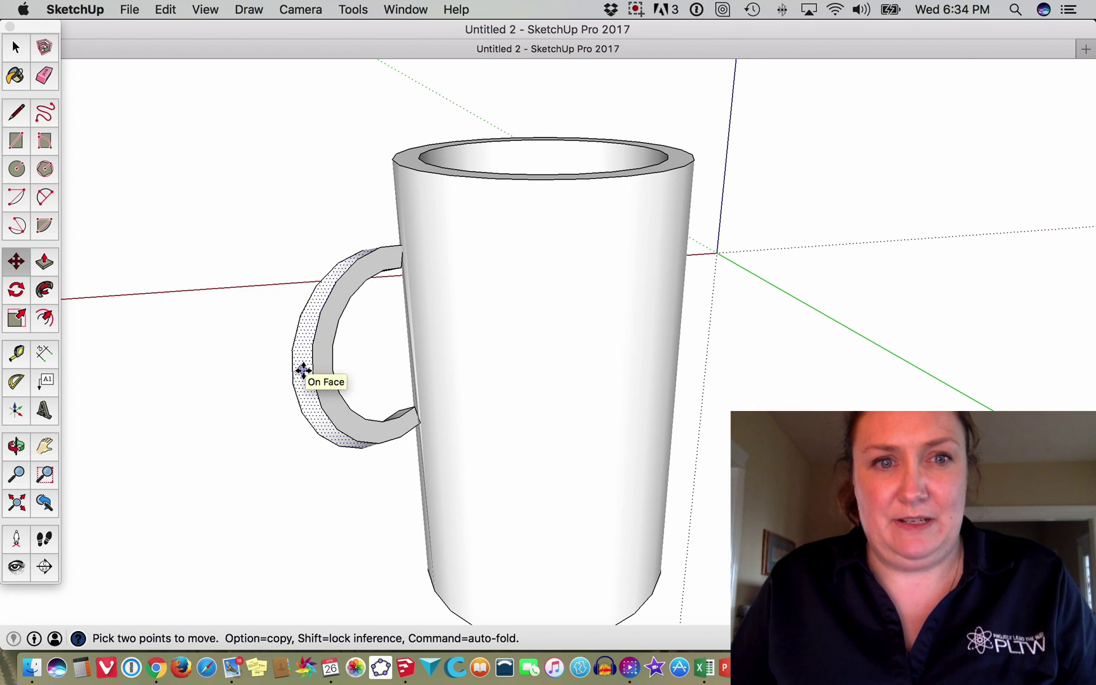
pyautogui.click(303, 371)
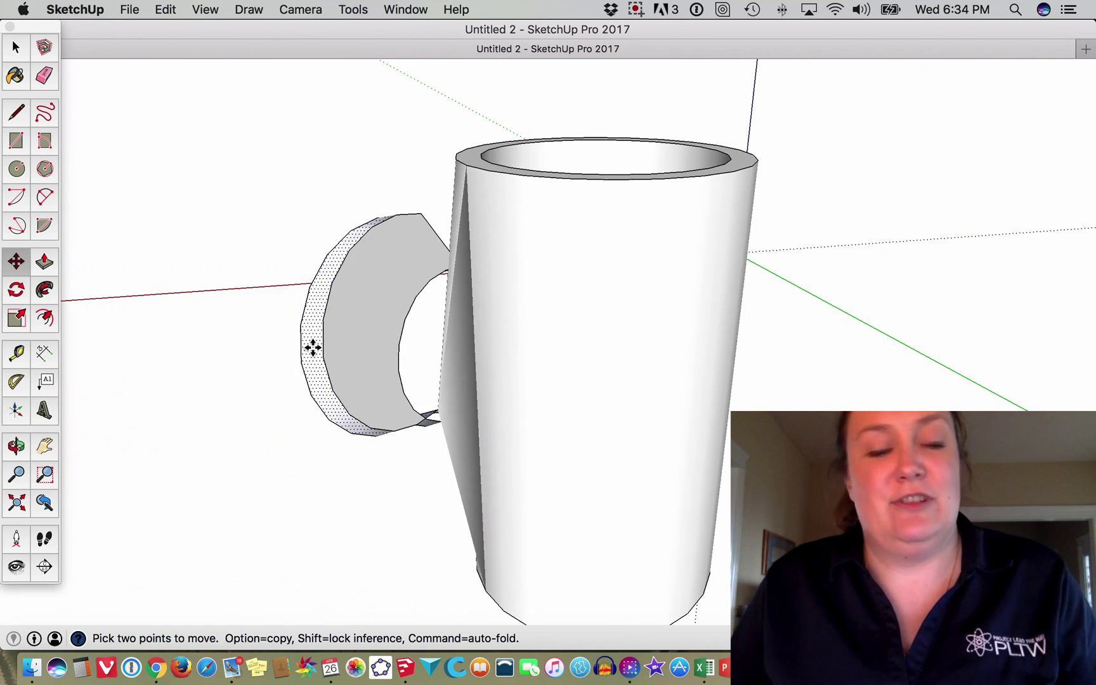
pyautogui.click(312, 347)
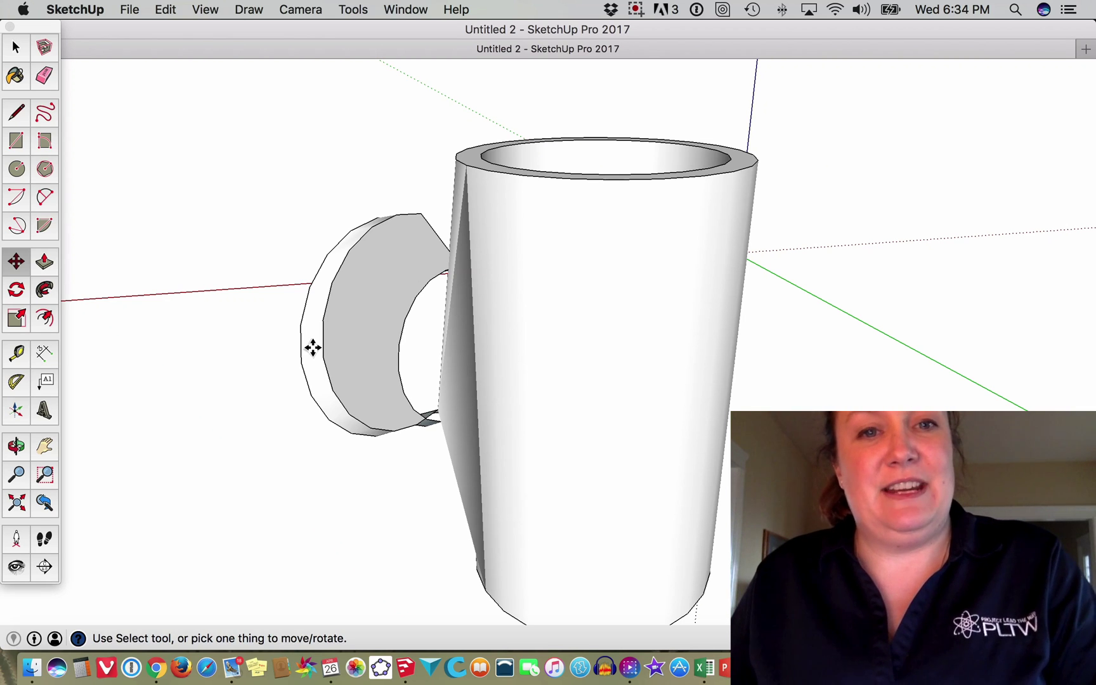
pyautogui.press('super+z')
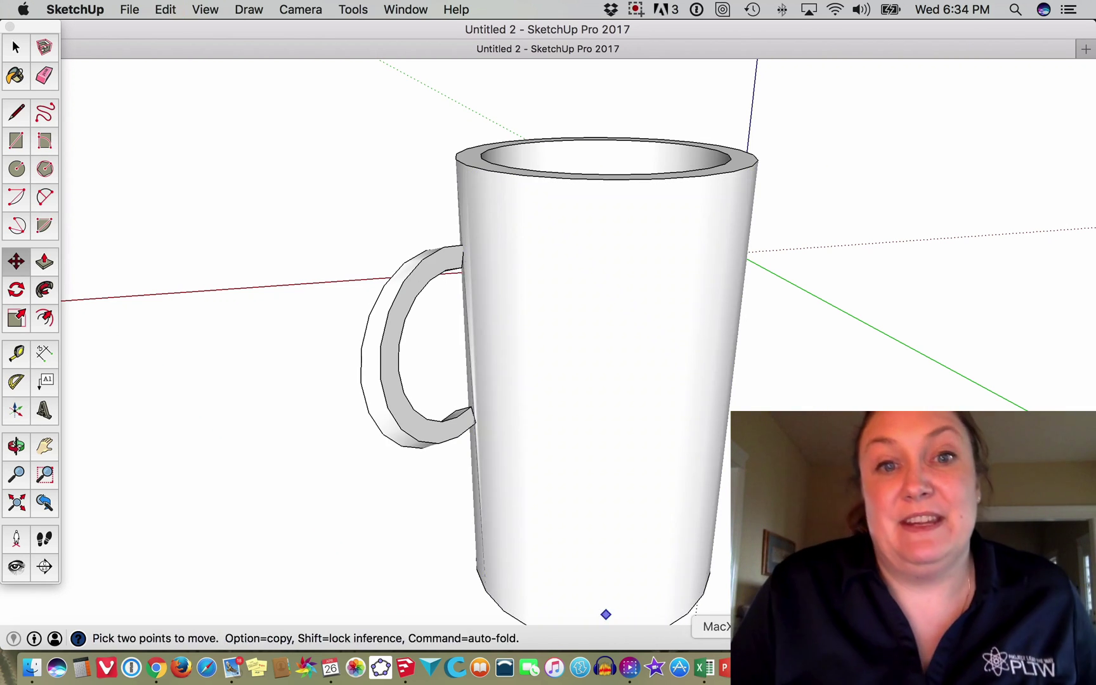
# Delete the front outer arc and the inner curved face of the handle.
pyautogui.moveTo(951, 457); pyautogui.dragTo(1078, 409, button='middle')
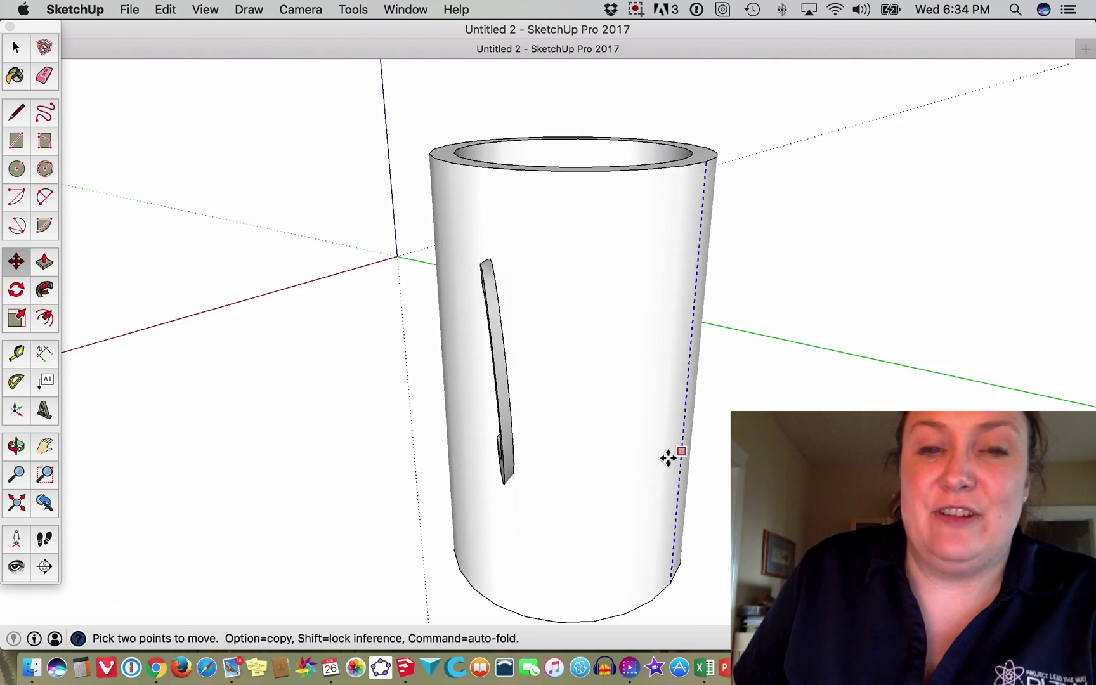
pyautogui.moveTo(293, 465); pyautogui.dragTo(701, 416, button='middle')
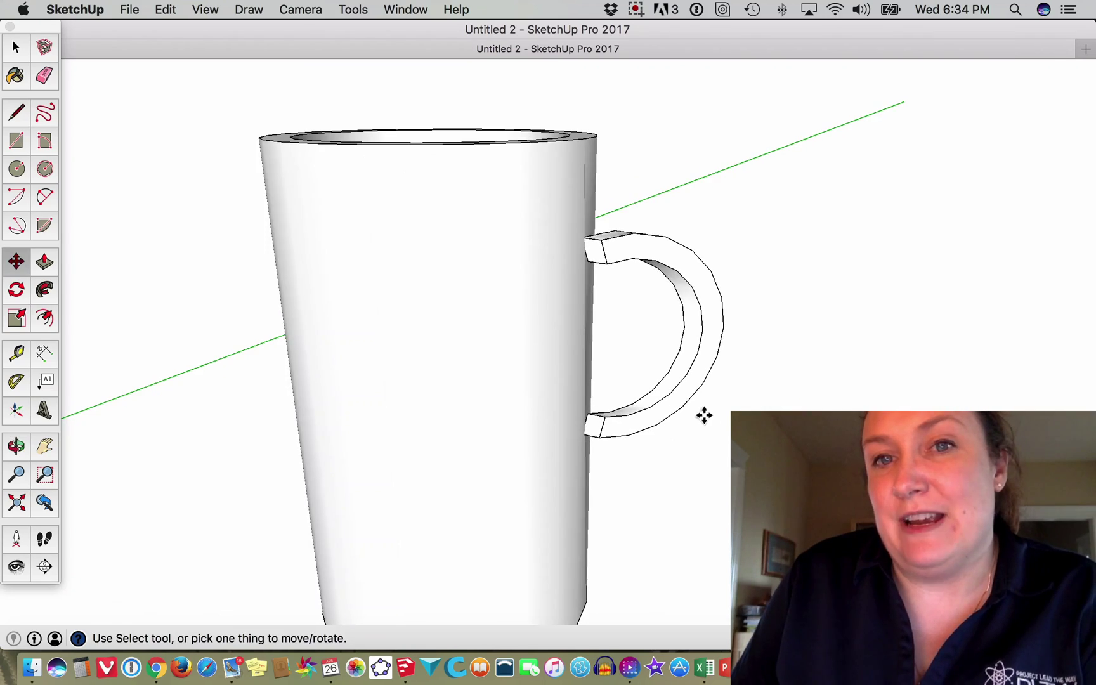
pyautogui.moveTo(804, 398); pyautogui.dragTo(656, 404, button='middle')
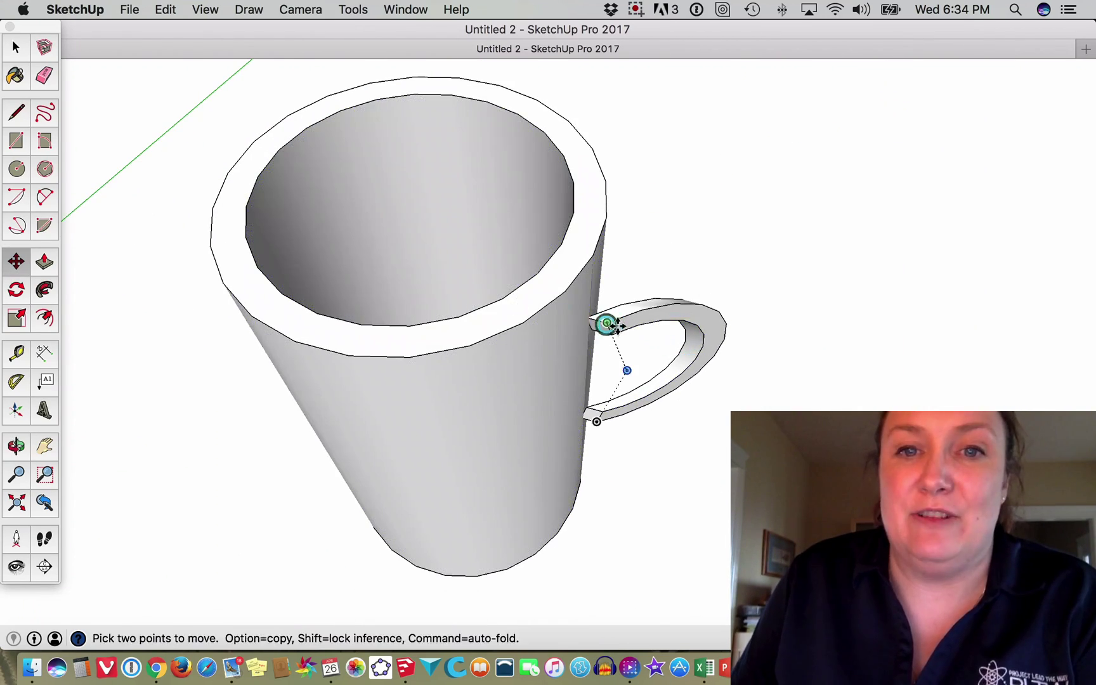
pyautogui.click(648, 429)
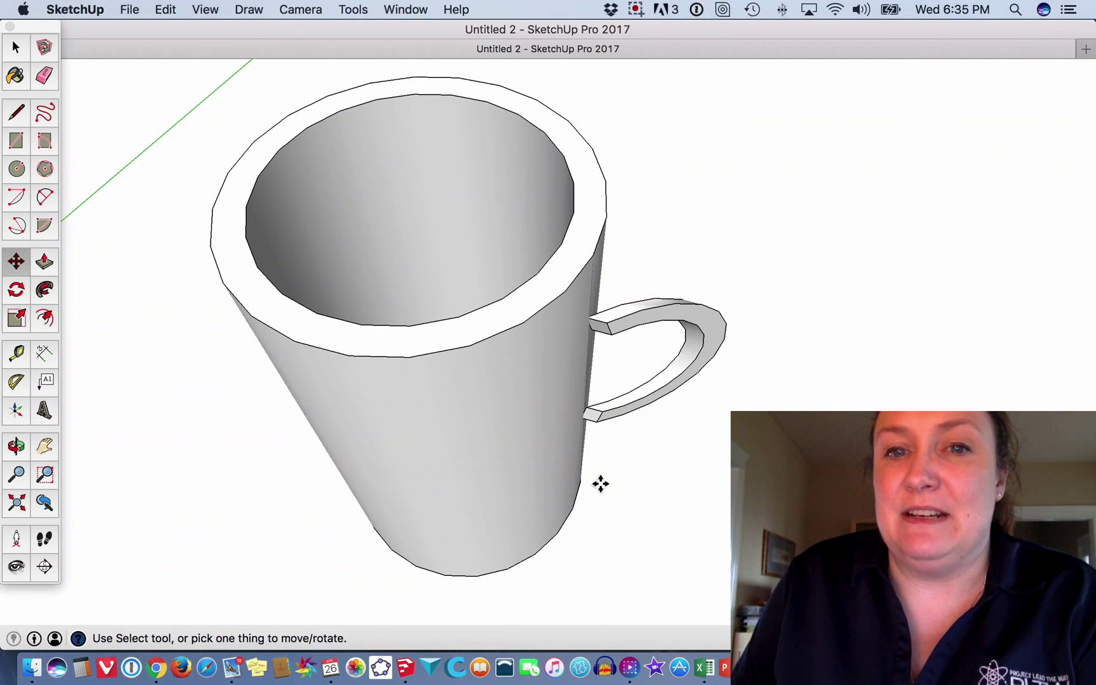
pyautogui.click(482, 344)
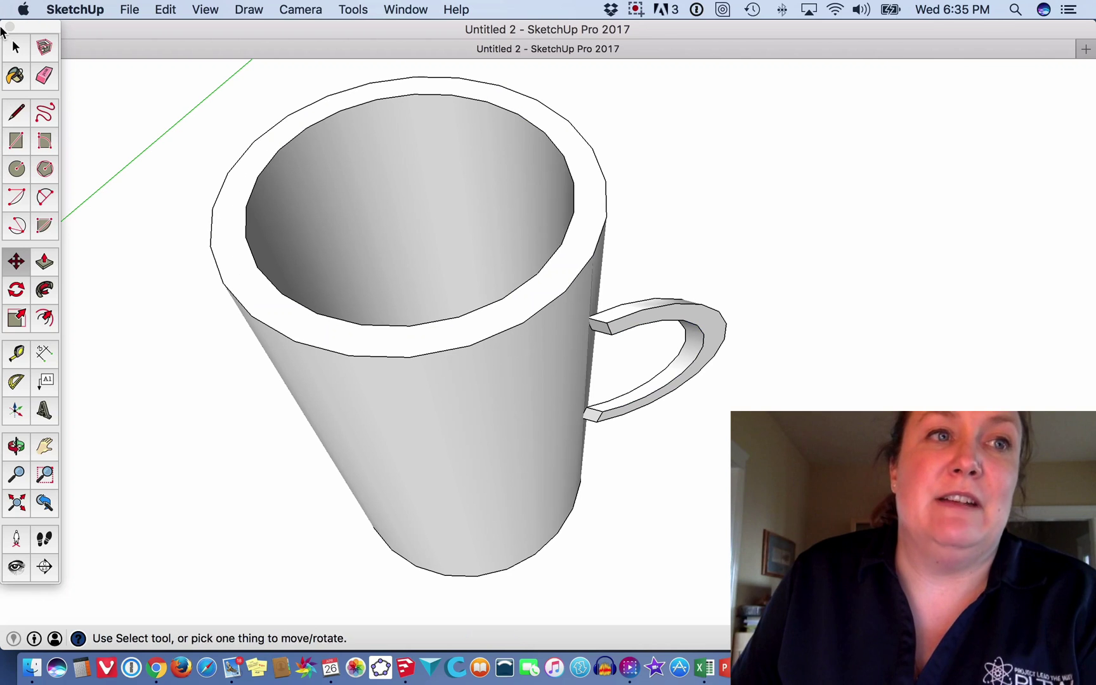
pyautogui.click(17, 48)
pyautogui.click(627, 322)
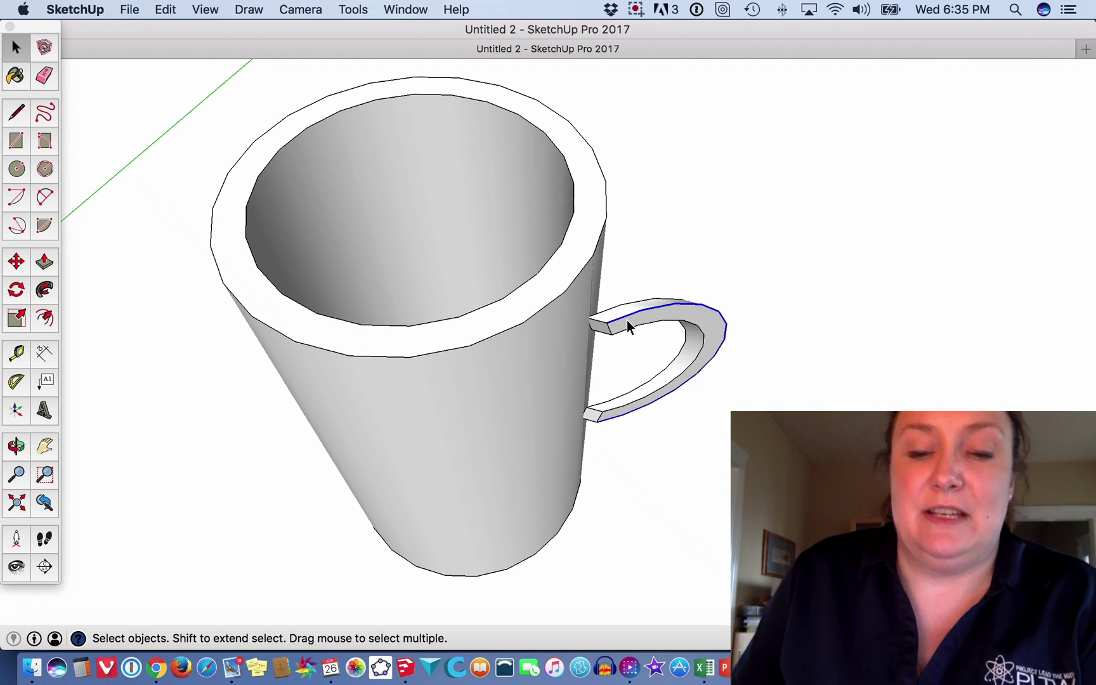
pyautogui.click(626, 320)
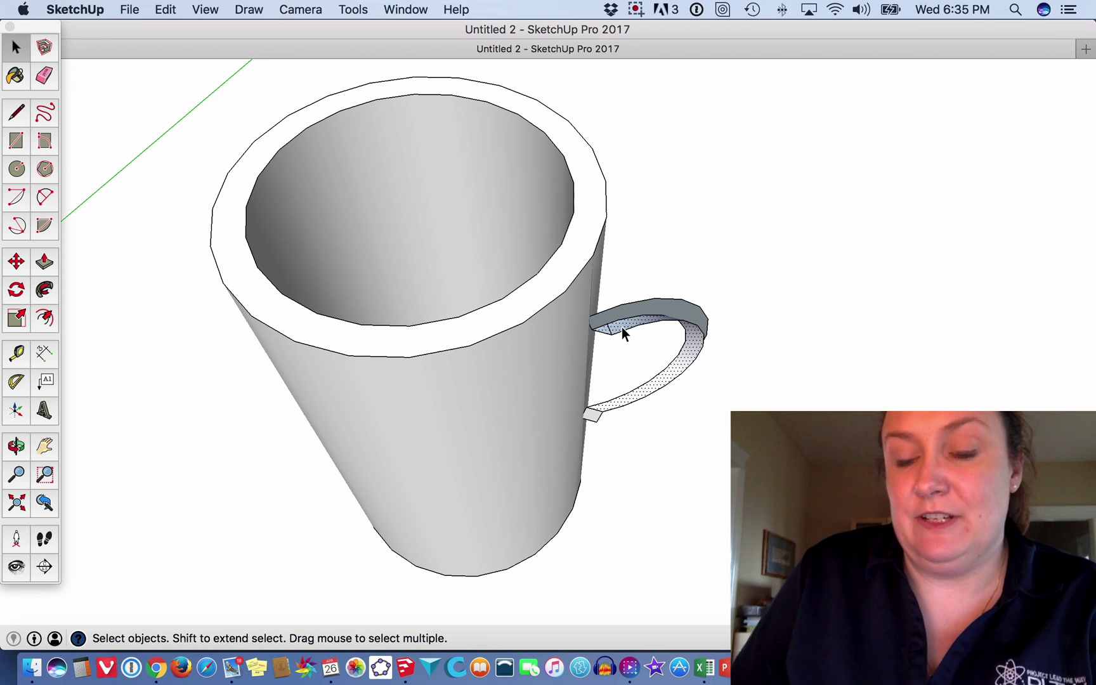
pyautogui.tripleClick(621, 326)
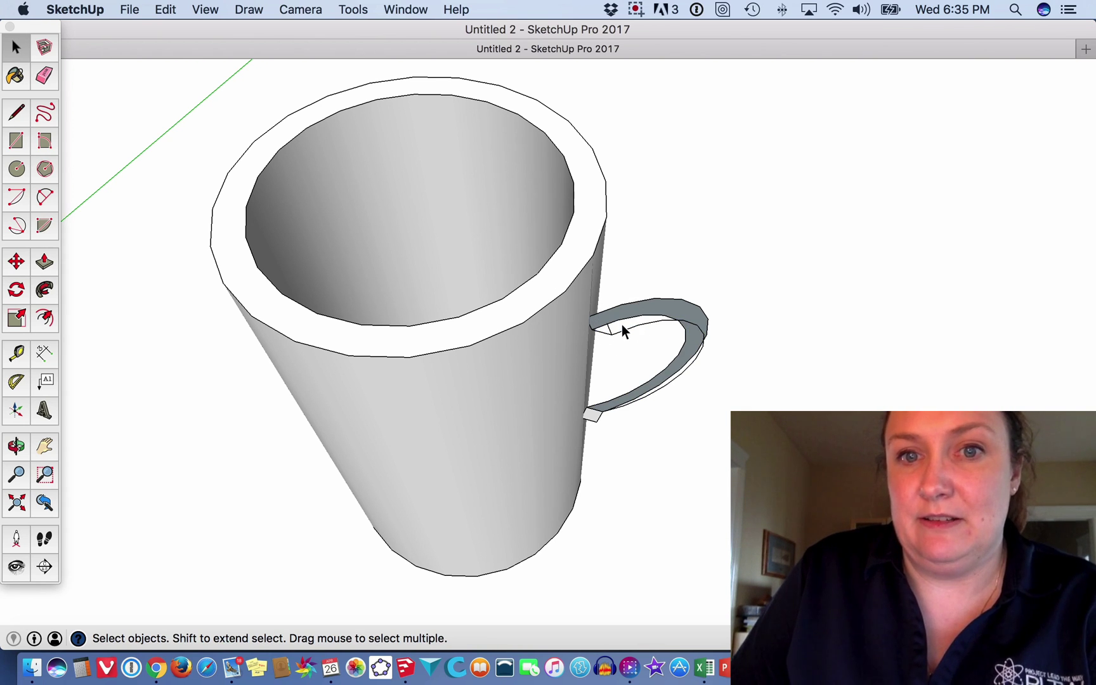
# Delete the handle's back face, remaining arcs and end pieces so that only the hollow mug body is left.
pyautogui.tripleClick(615, 322)
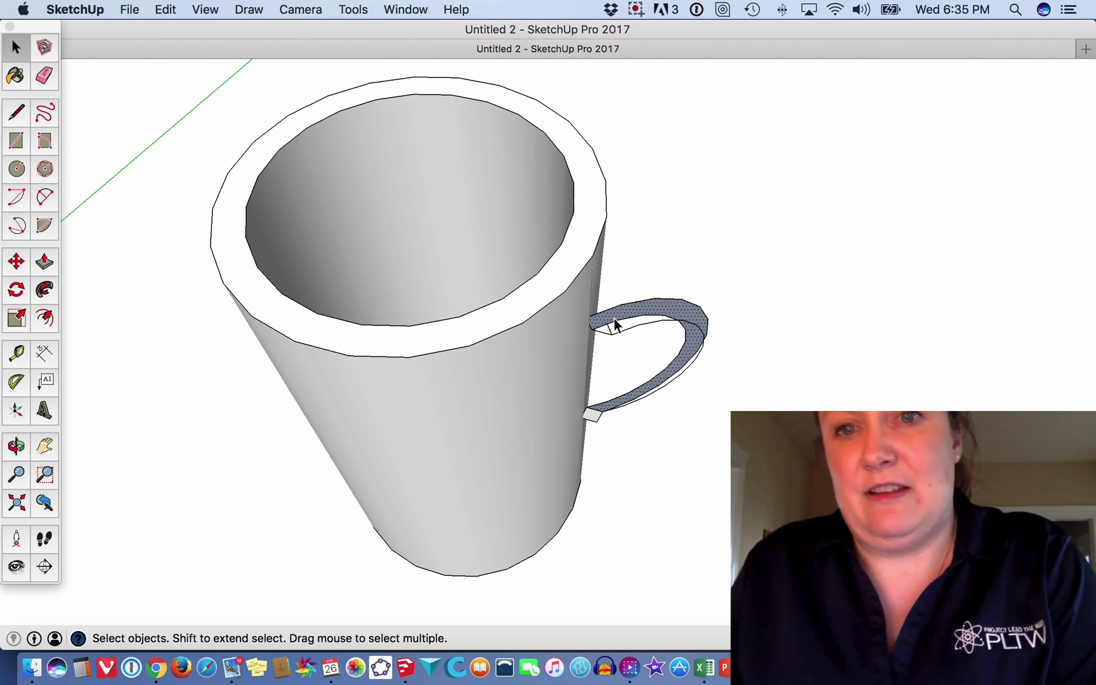
pyautogui.click(609, 334)
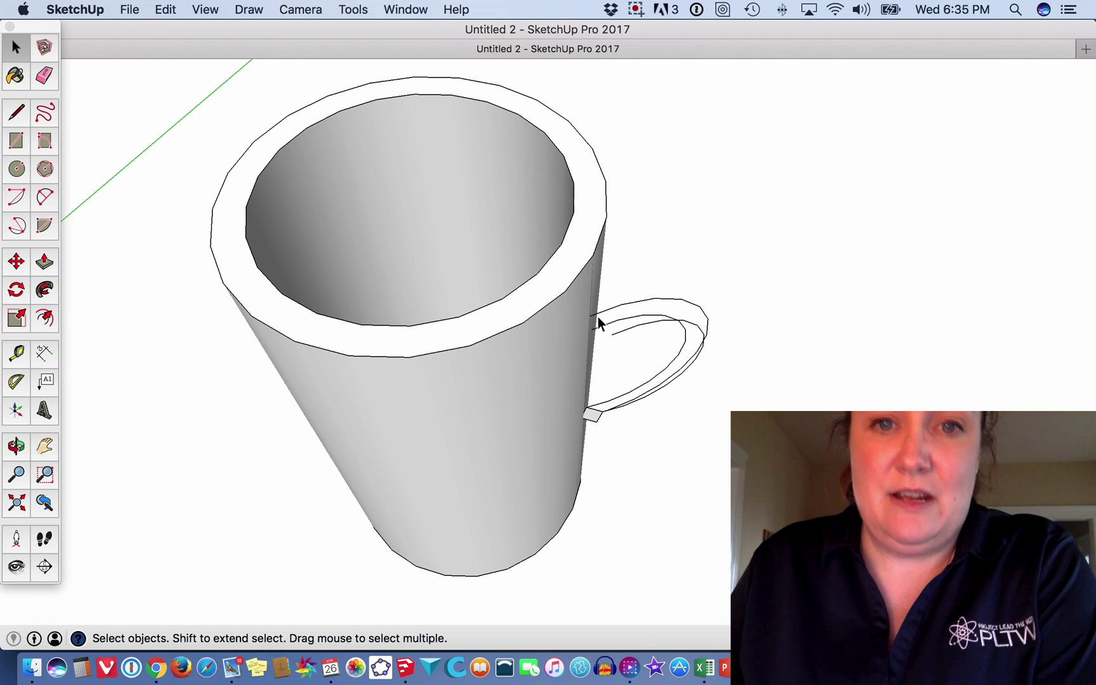
pyautogui.press('super+z')
pyautogui.click(602, 324)
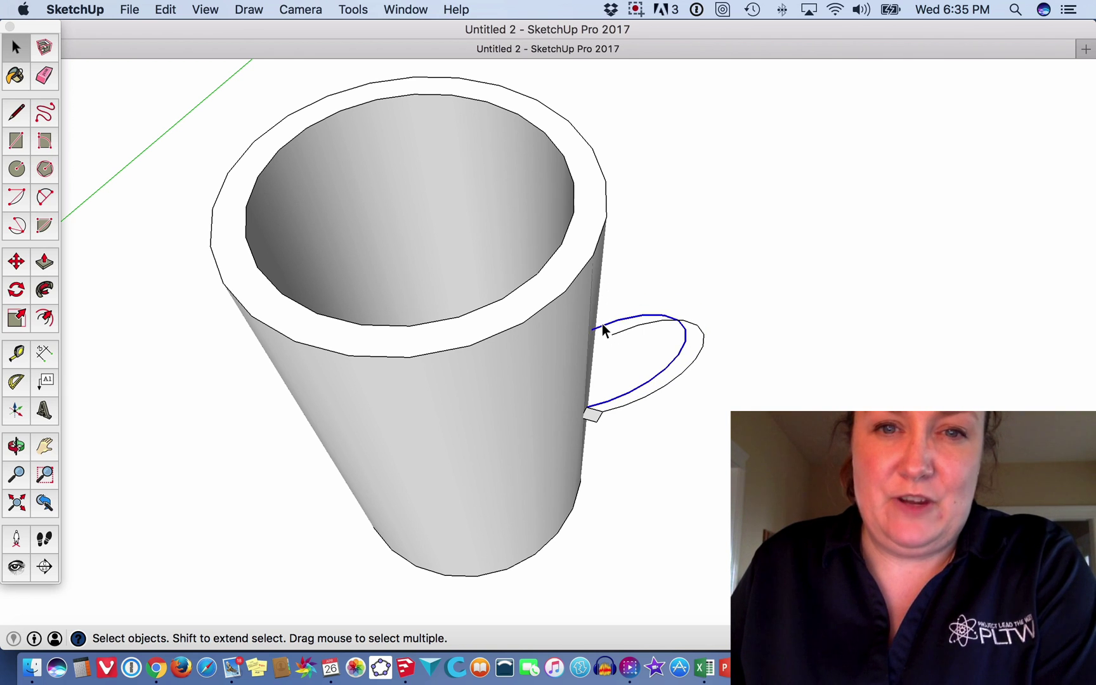
pyautogui.press('Delete')
pyautogui.click(614, 332)
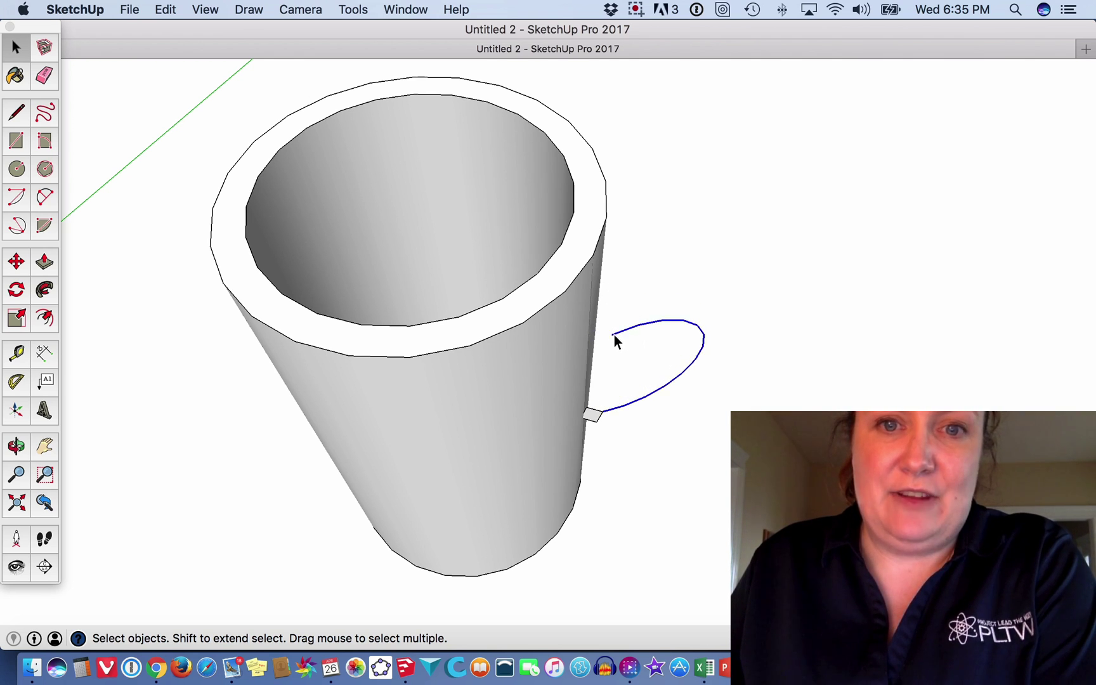
pyautogui.press('Delete')
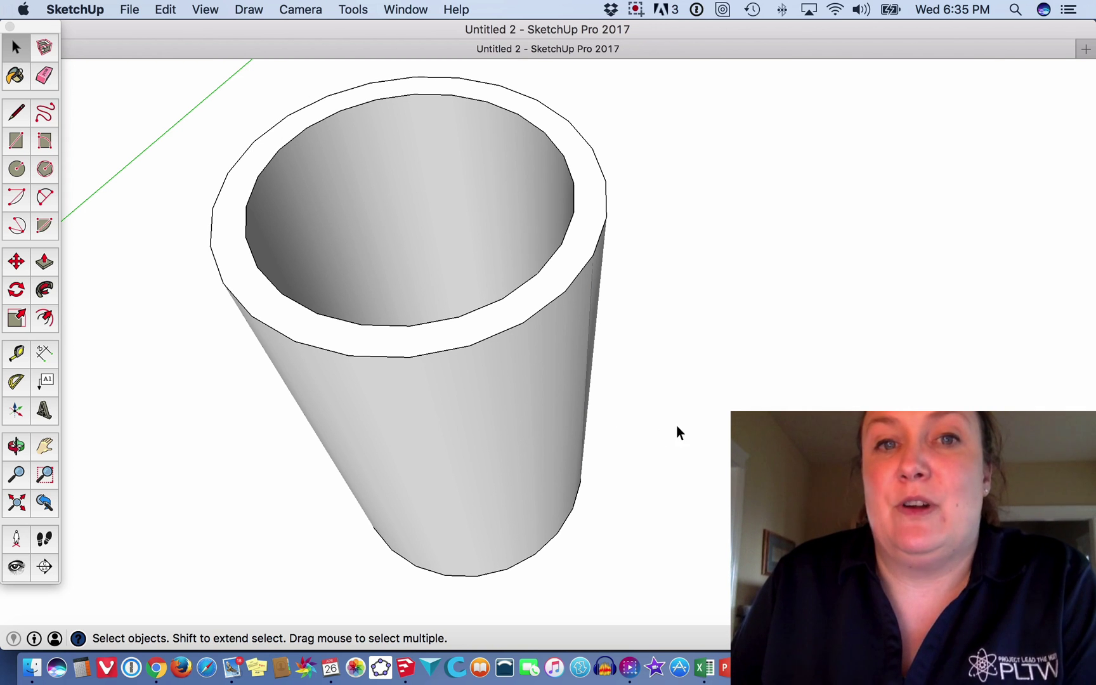
pyautogui.moveTo(683, 362); pyautogui.dragTo(776, 222, button='middle')
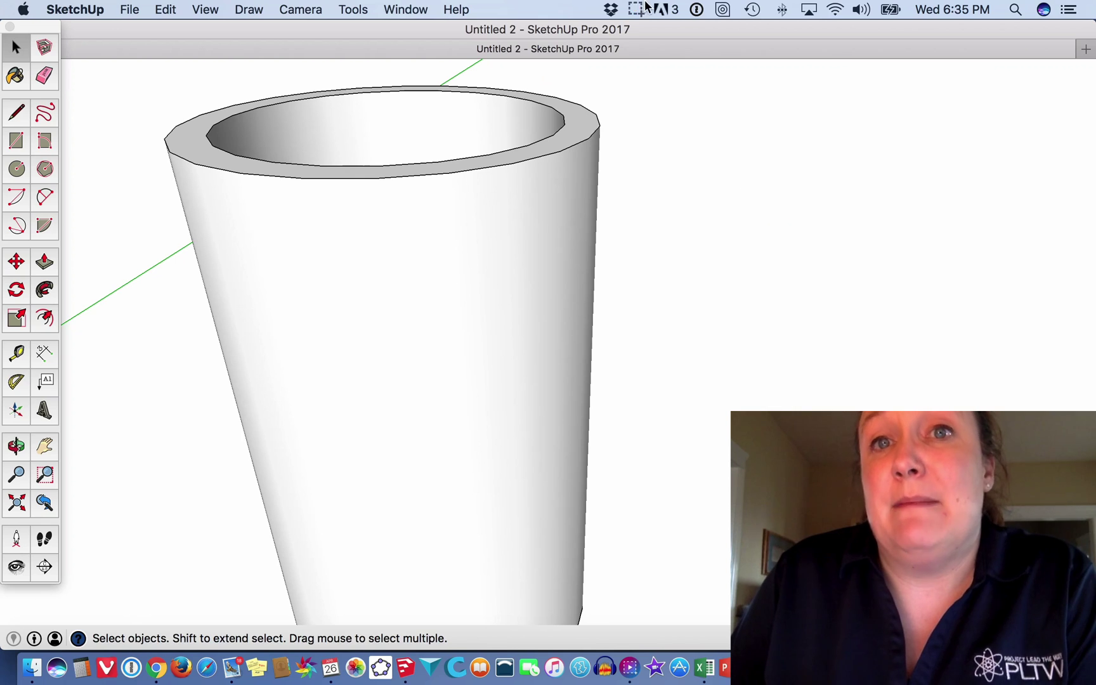